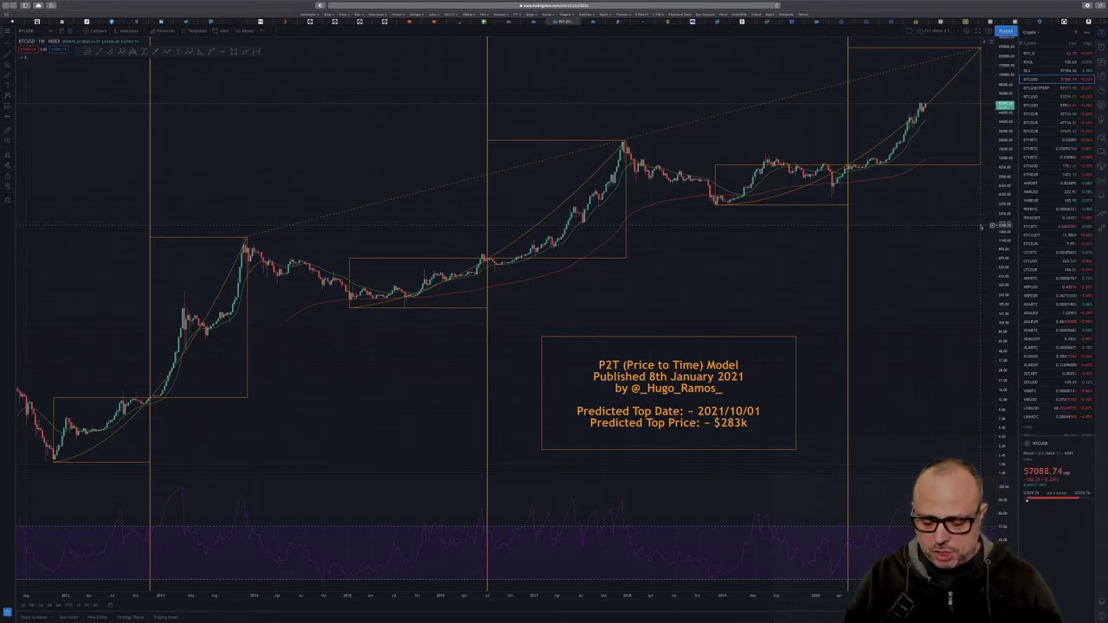
# Step: Zoom the browser page in two steps for bigger chart text and pick the Brush tool
pyautogui.press('super+equal')
pyautogui.press('super+equal')
pyautogui.press('super+equal')
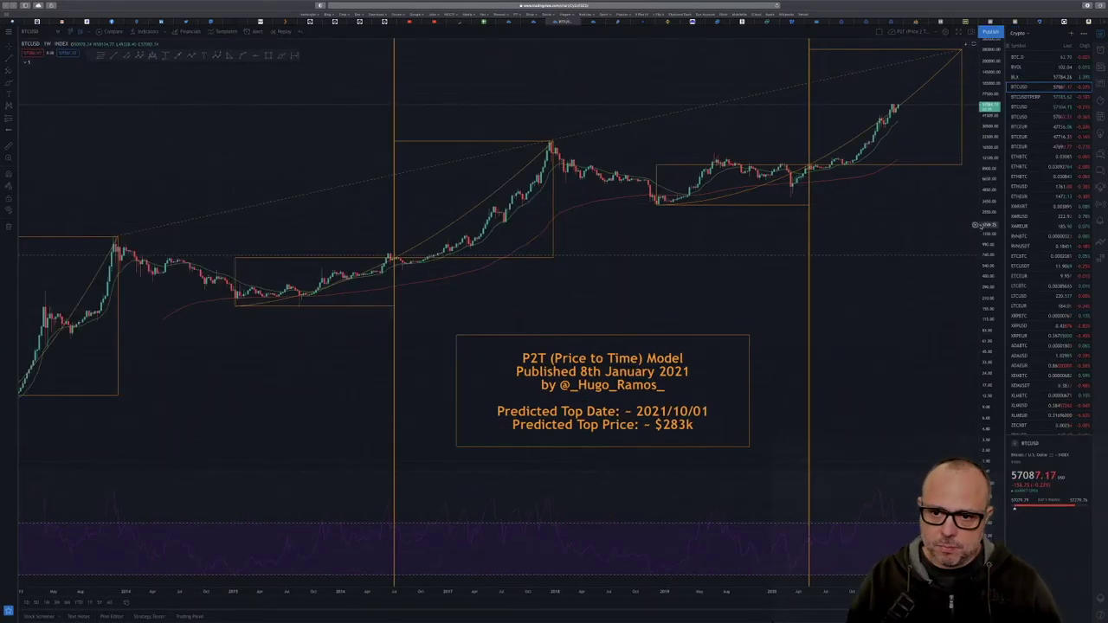
pyautogui.press('super+equal')
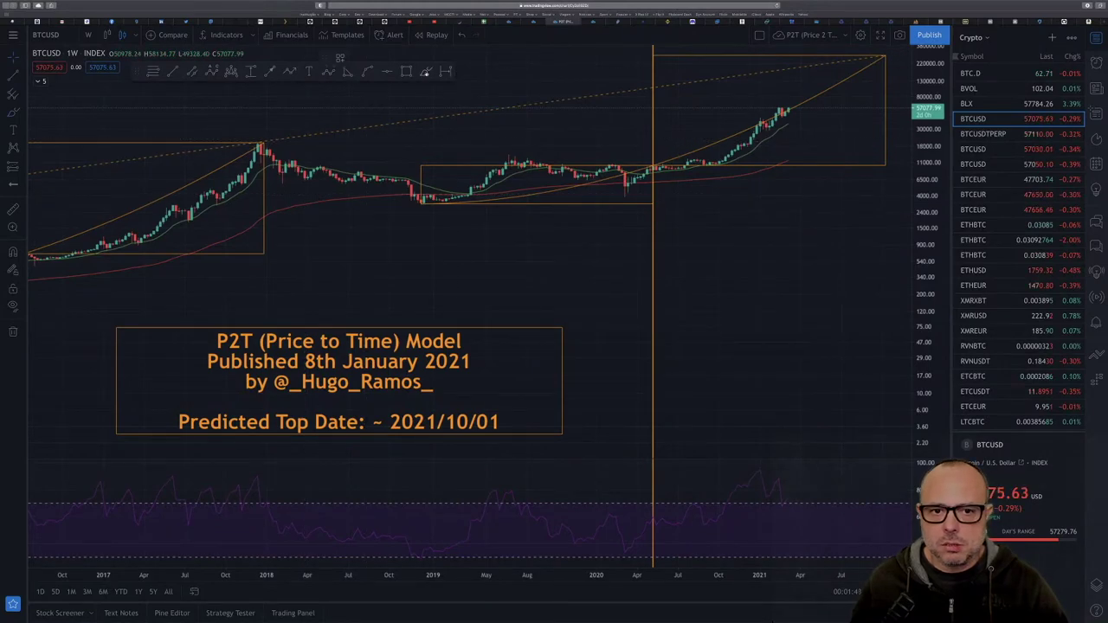
pyautogui.click(708, 86)
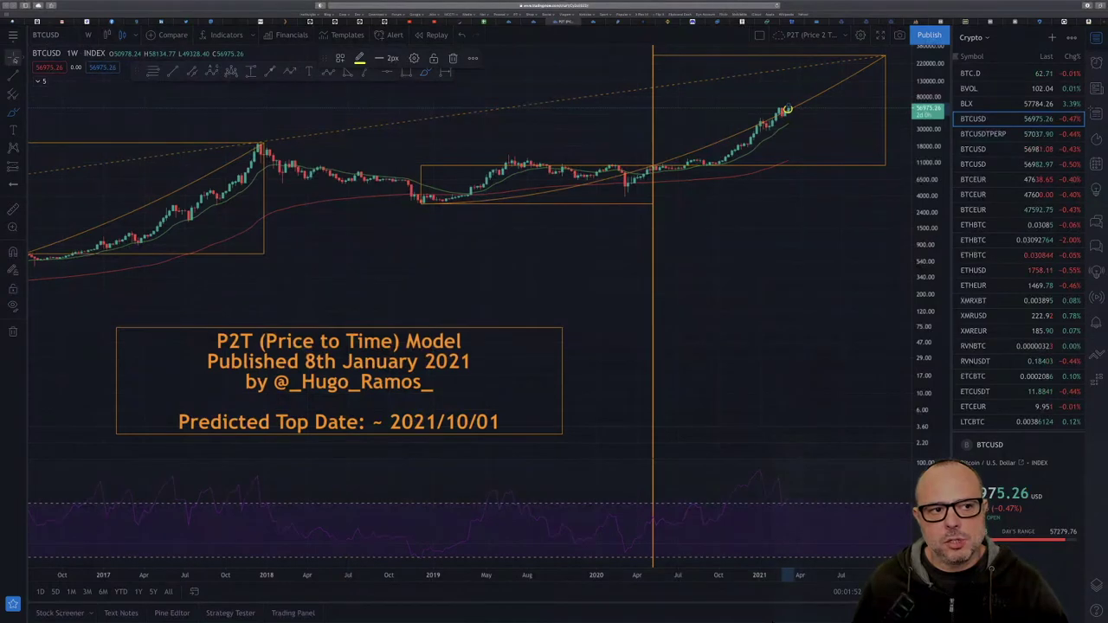
# Step: Finish the yellow circle around the latest weekly candle and select the orange target rectangle
pyautogui.click(624, 64)
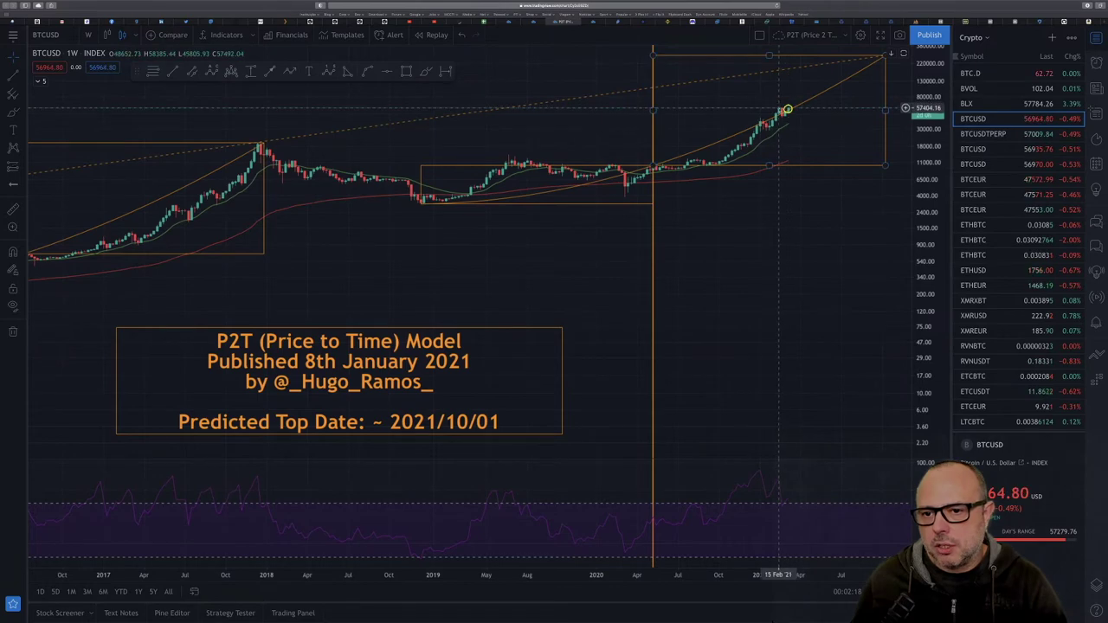
pyautogui.click(779, 111)
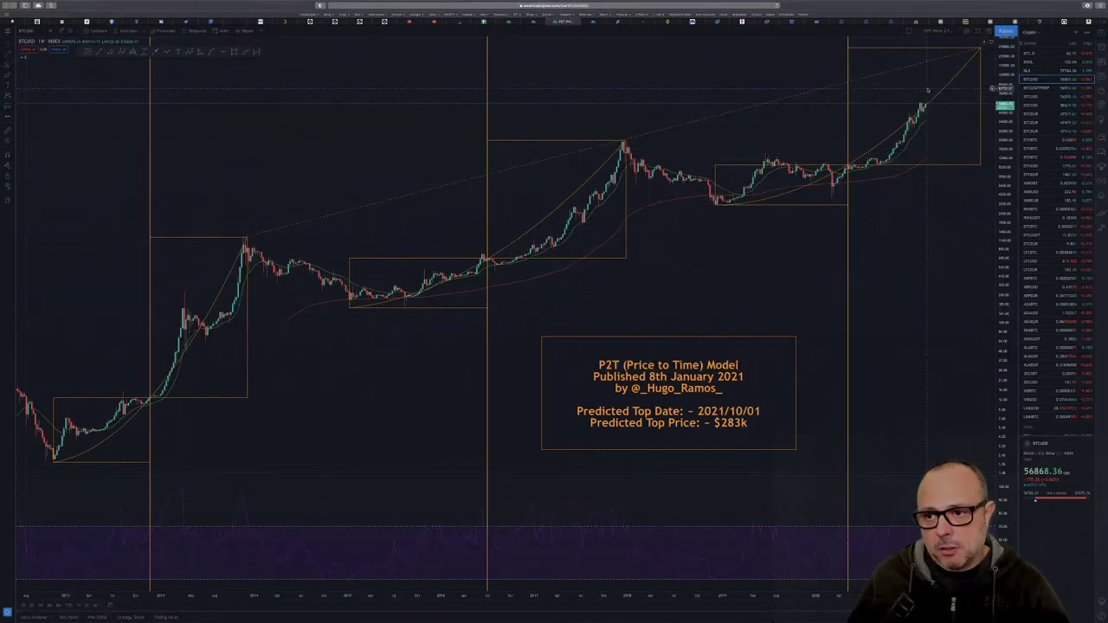
# Step: Scroll the chart three notches to the right
pyautogui.hscroll(1, 922, 120)
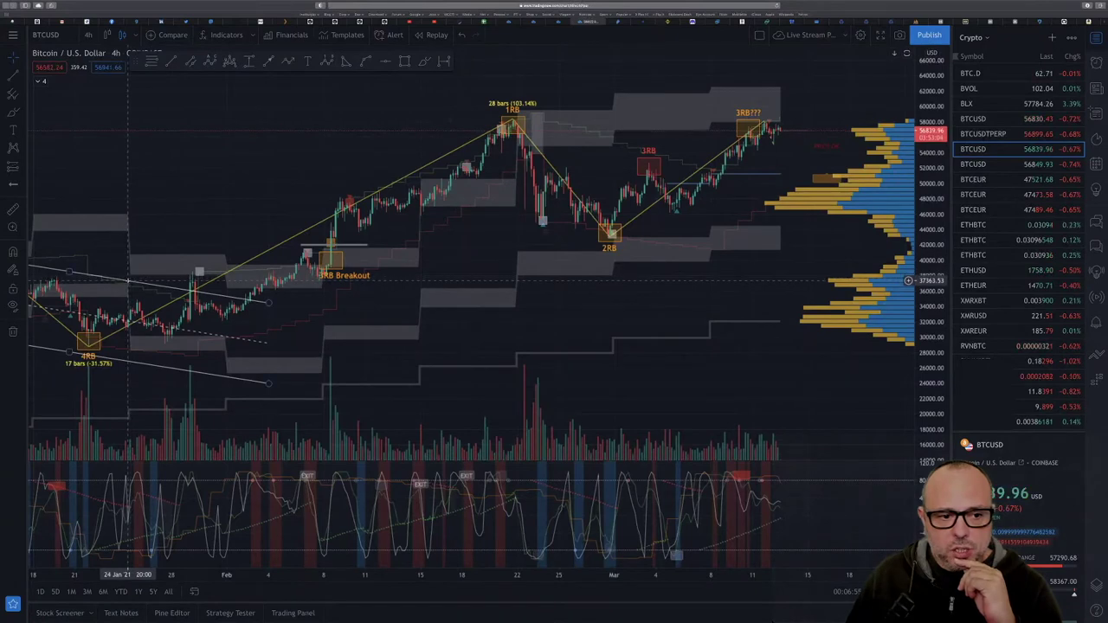
# Step: Select the lower range trend line on the 4-hour BTCUSD chart
pyautogui.click(129, 280)
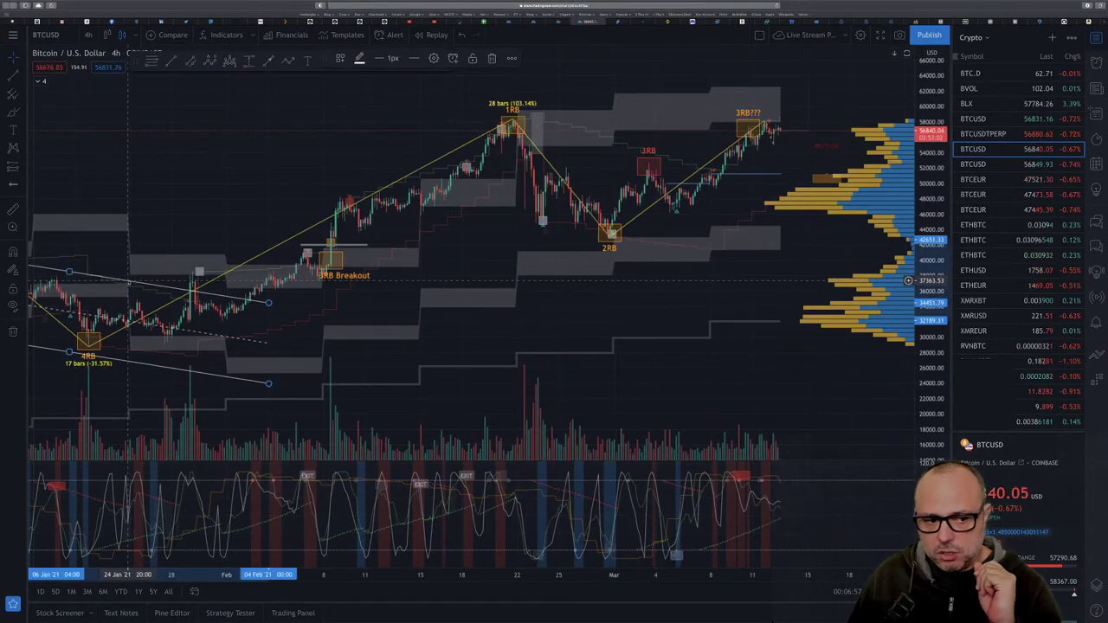
# Step: Inspect the 3RB Breakout box and trend lines, then zoom the page in
pyautogui.click(467, 329)
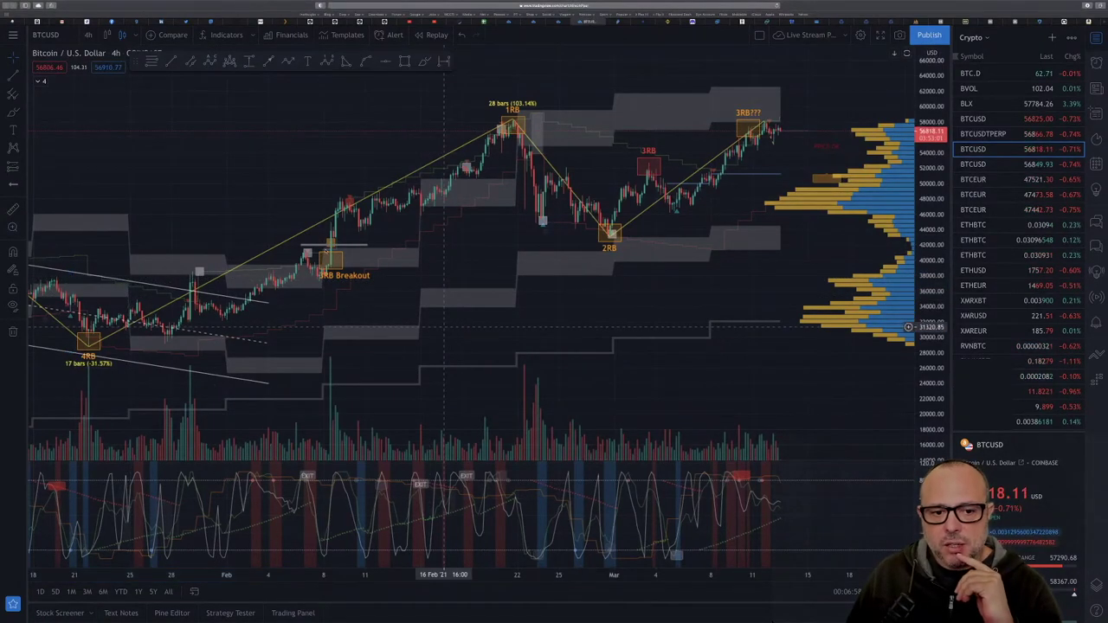
pyautogui.click(325, 258)
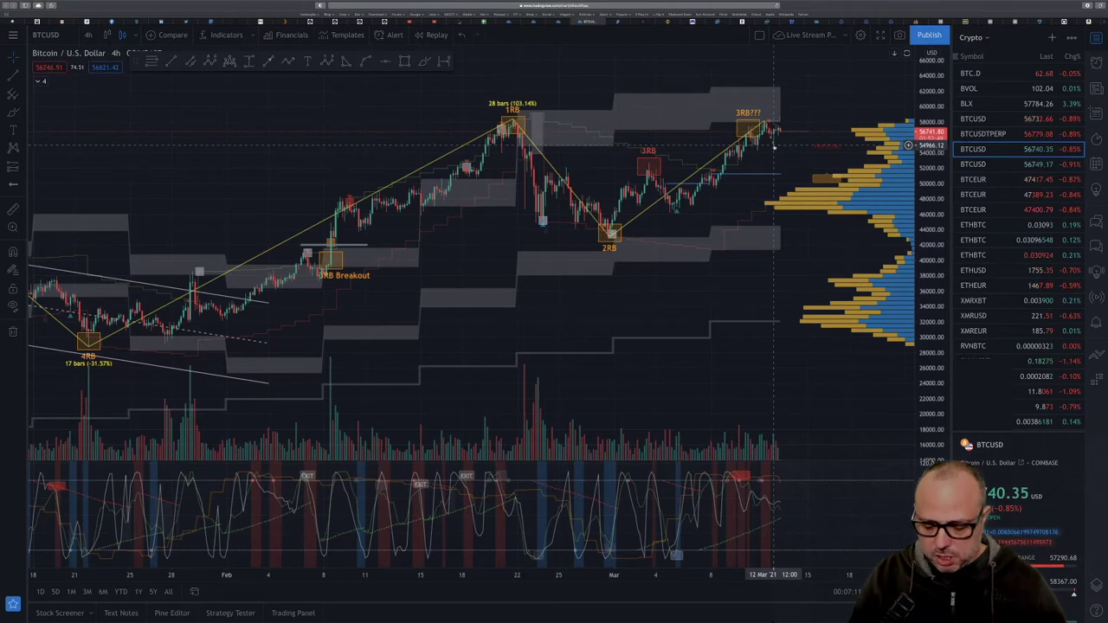
pyautogui.hotkey('ctrl', '+')
pyautogui.hotkey('ctrl', '+')
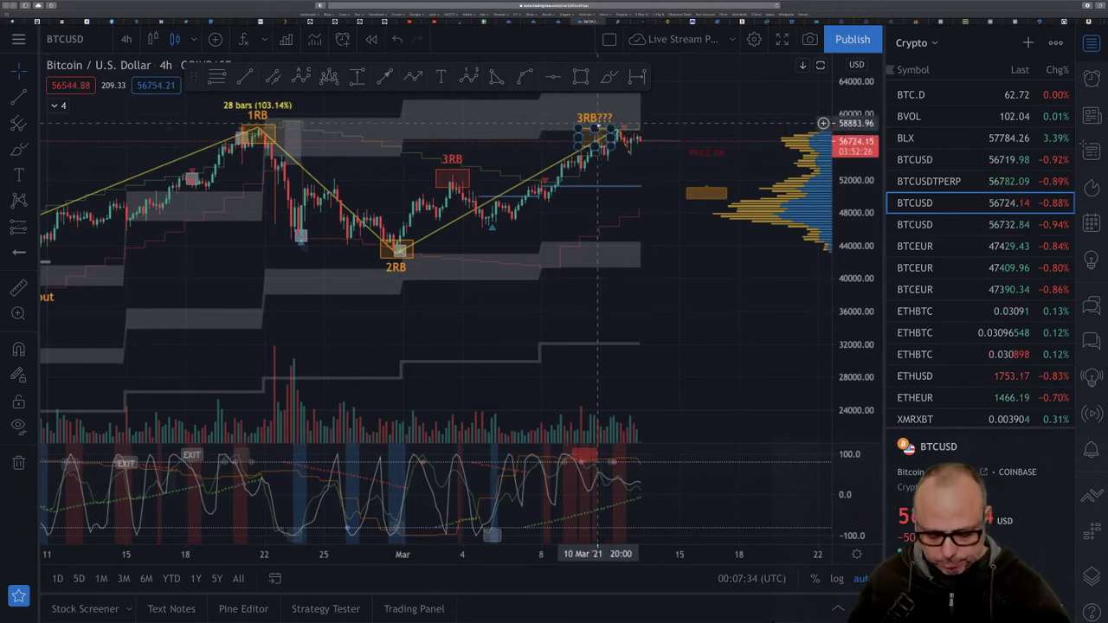
# Step: Zoom the page out two steps and nudge the 3RB??? box slightly up and right
pyautogui.hotkey('ctrl', '-')
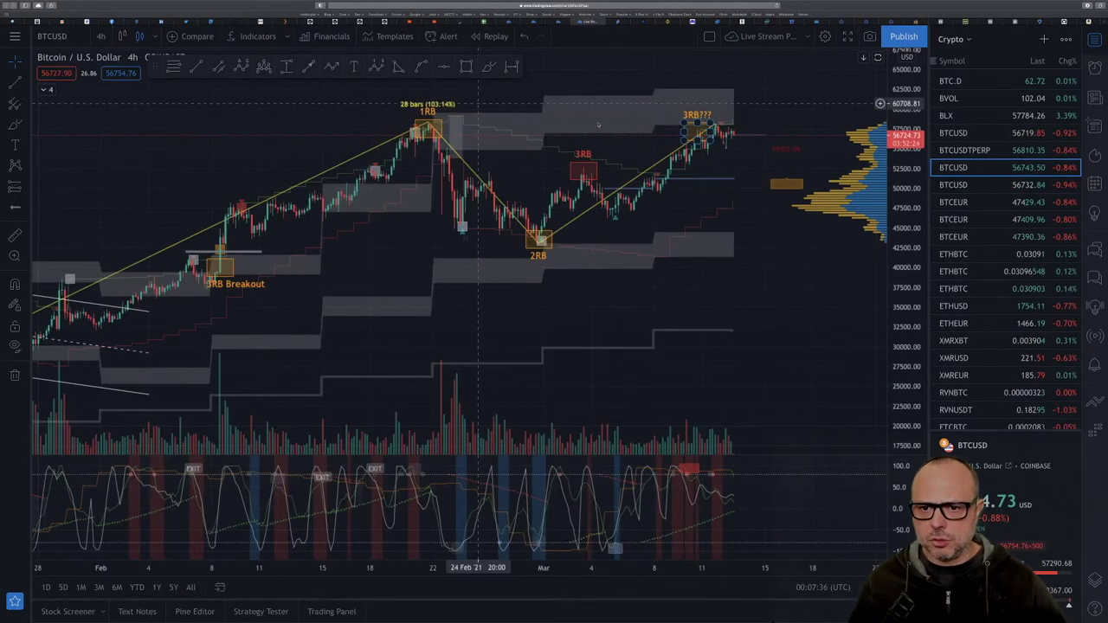
pyautogui.hotkey('ctrl', '-')
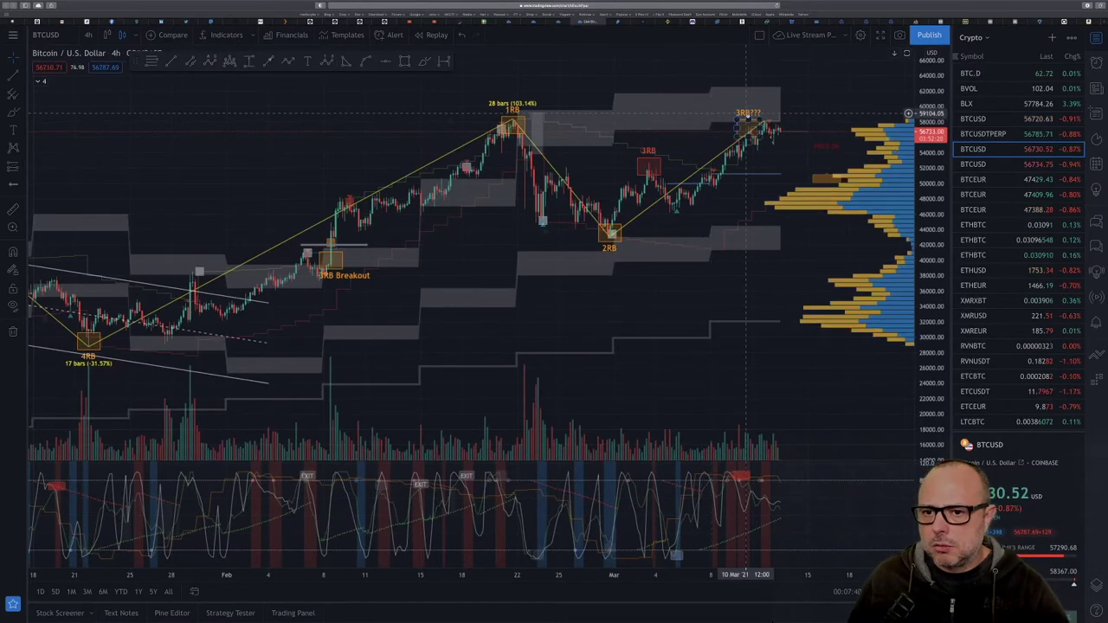
pyautogui.click(753, 114)
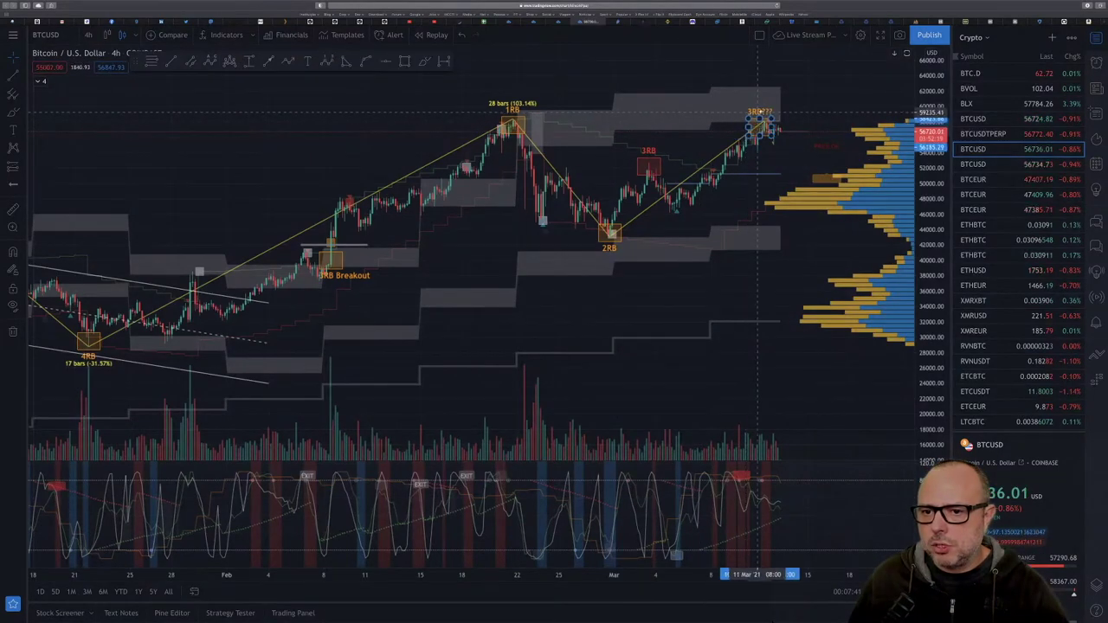
pyautogui.moveTo(758, 112); pyautogui.dragTo(763, 106)
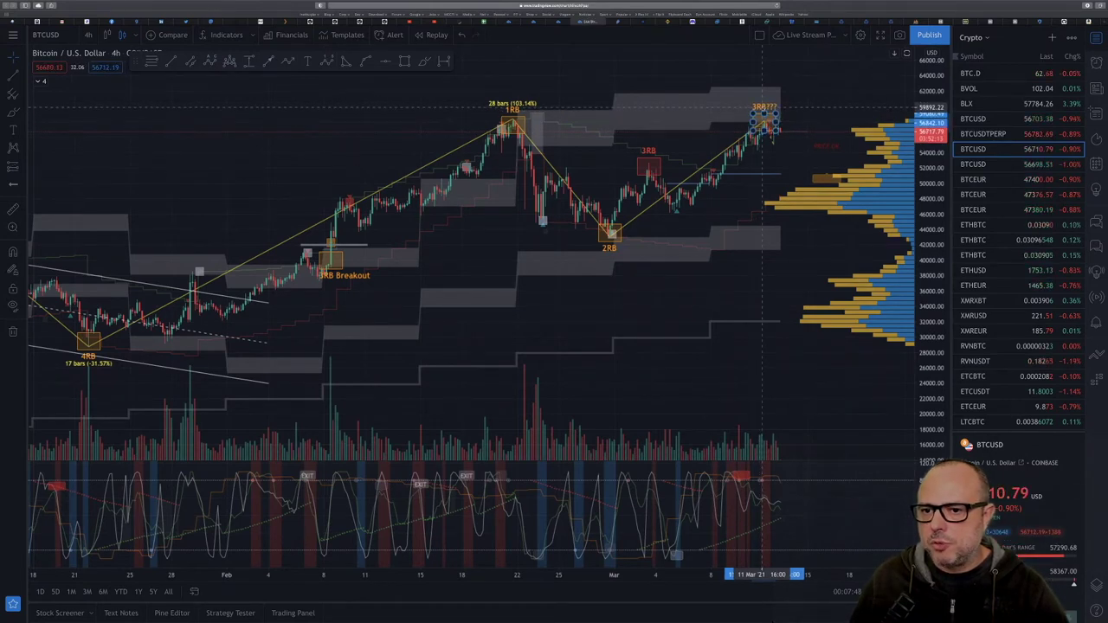
pyautogui.moveTo(764, 106); pyautogui.dragTo(764, 106)
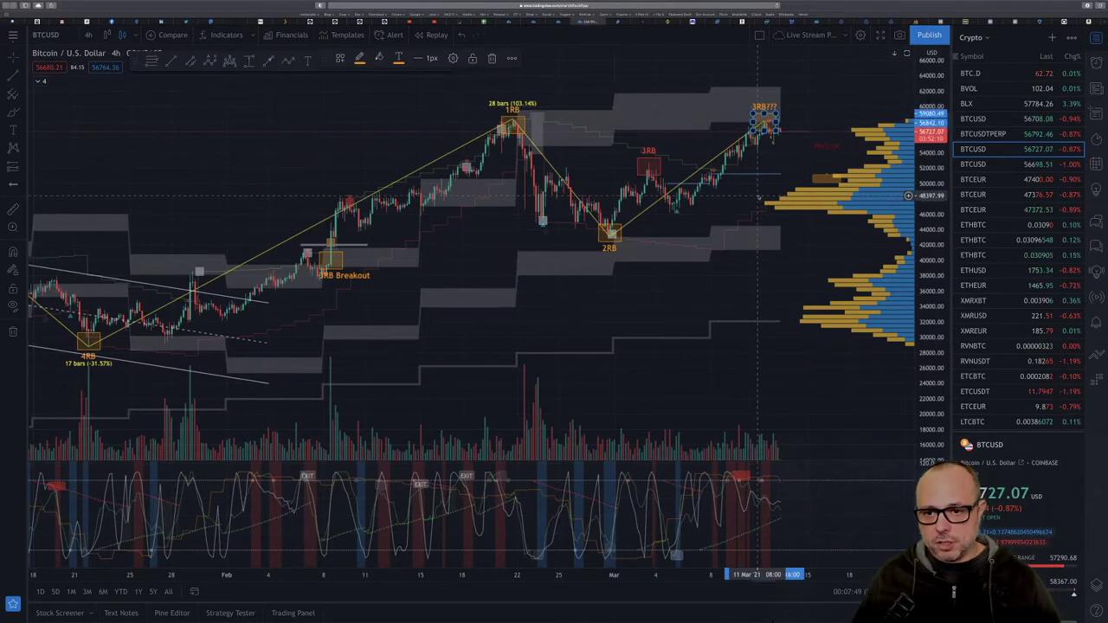
pyautogui.click(758, 196)
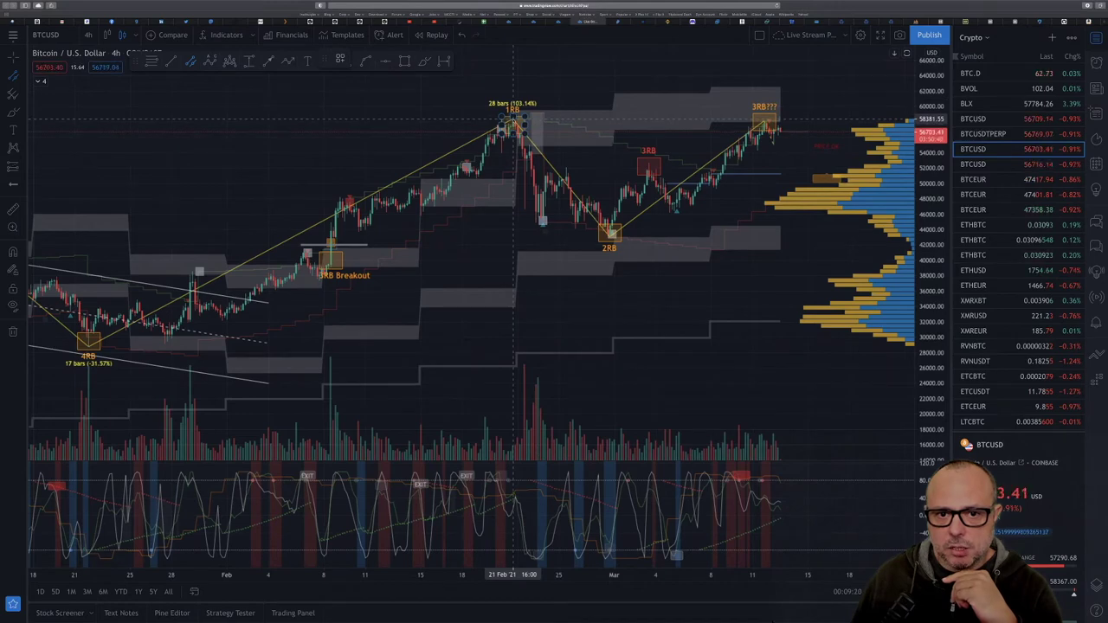
pyautogui.click(514, 121)
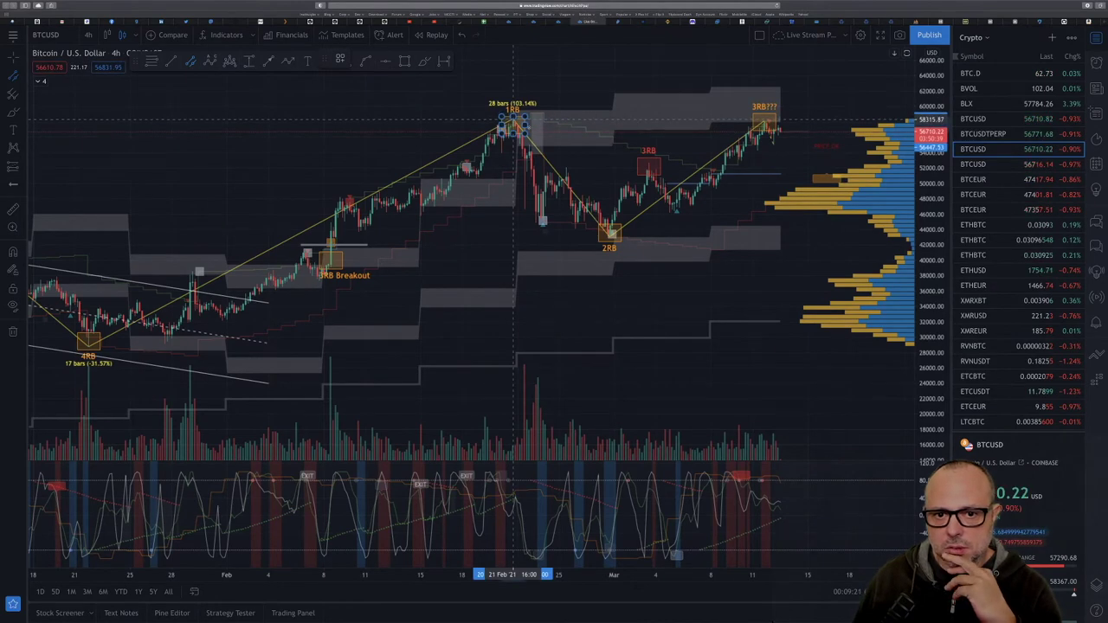
# Step: Draw a horizontal line at the 1RB high near 58,381 and copy it down to the 2RB low near 43,000
pyautogui.moveTo(514, 122); pyautogui.dragTo(838, 122)
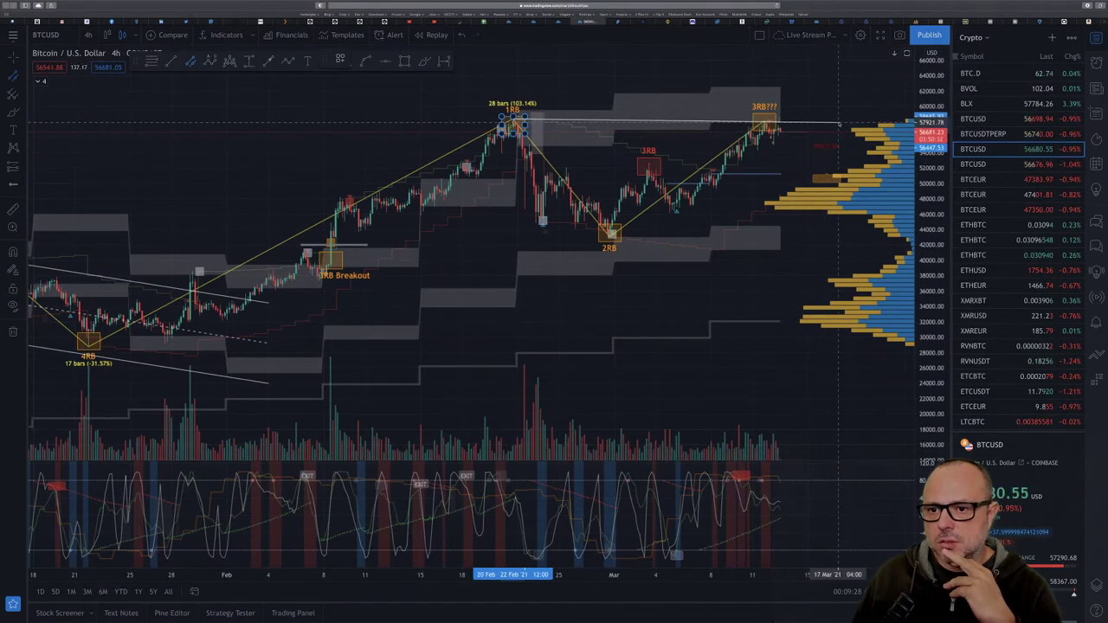
pyautogui.moveTo(828, 122); pyautogui.dragTo(829, 237)
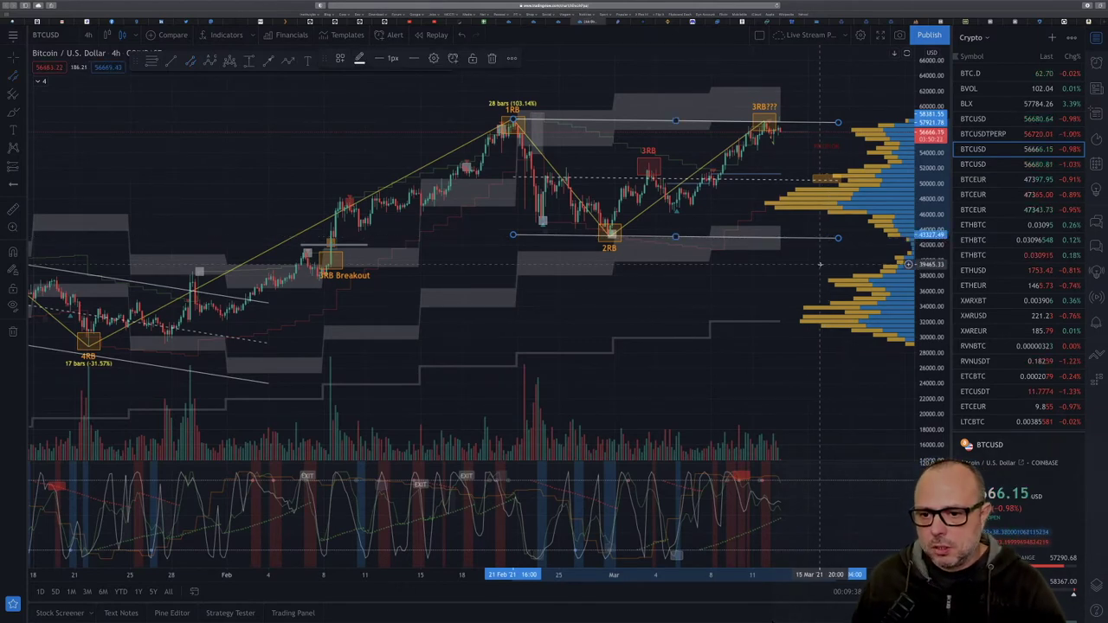
pyautogui.click(820, 264)
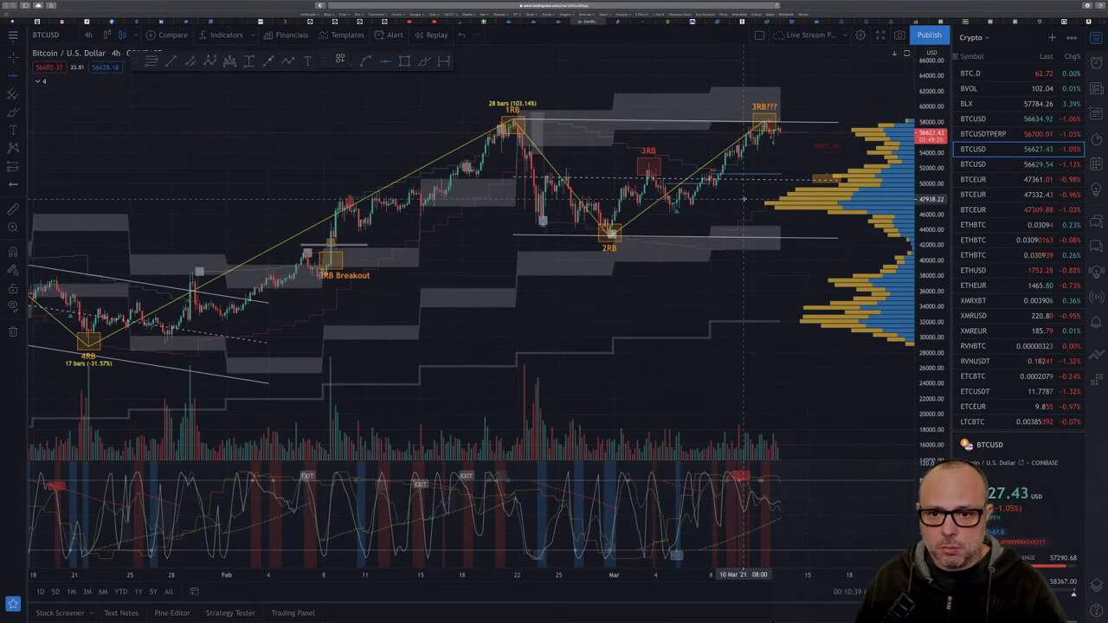
# Step: Place a red horizontal line at price 47938.22
pyautogui.click(742, 200)
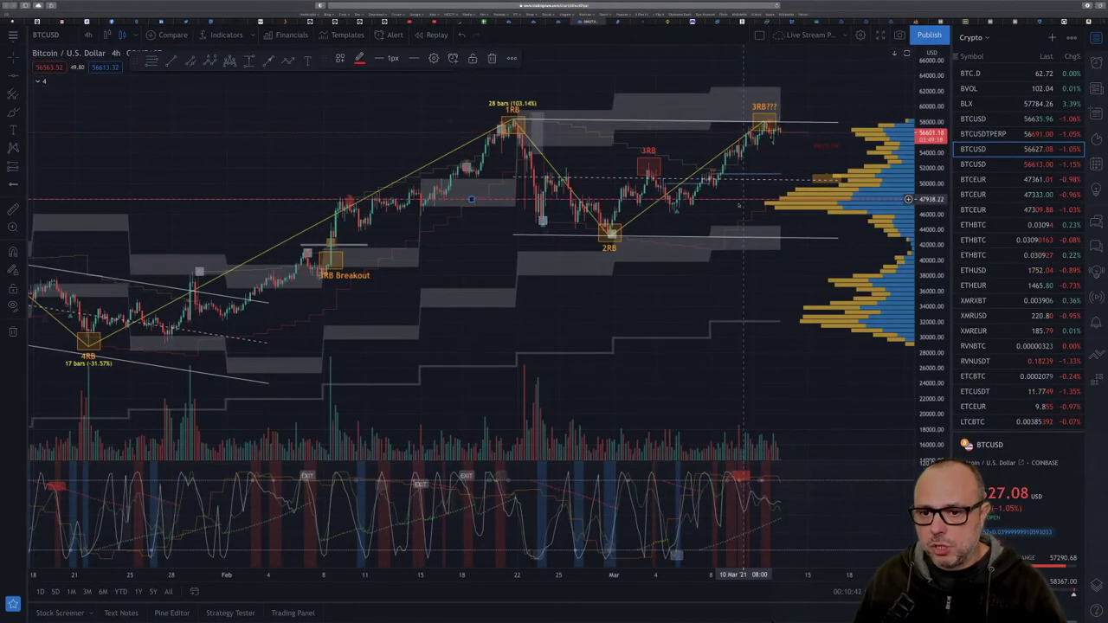
pyautogui.click(684, 205)
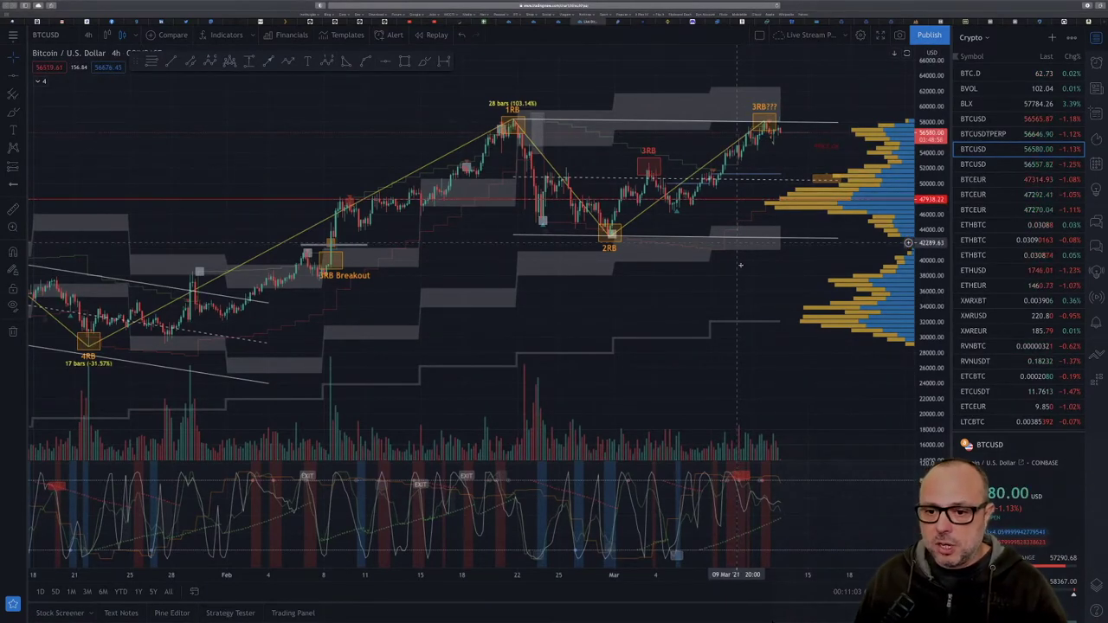
# Step: Sketch a yellow stroke sloping from the 3RB high down to the red 47,938 level
pyautogui.hscroll(5, 743, 268)
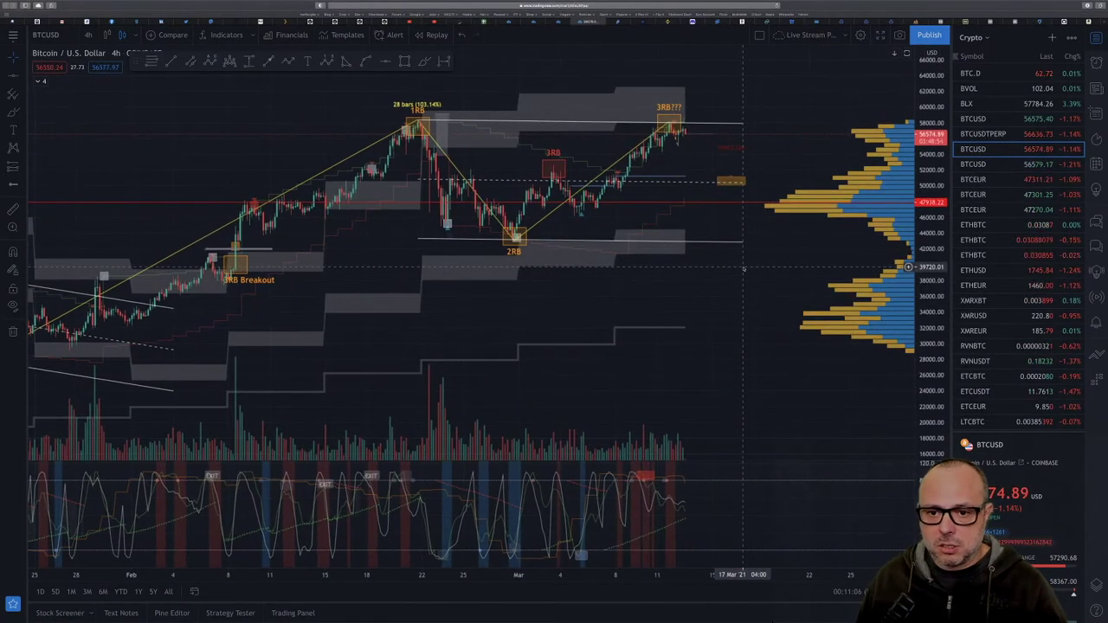
pyautogui.hscroll(4, 718, 167)
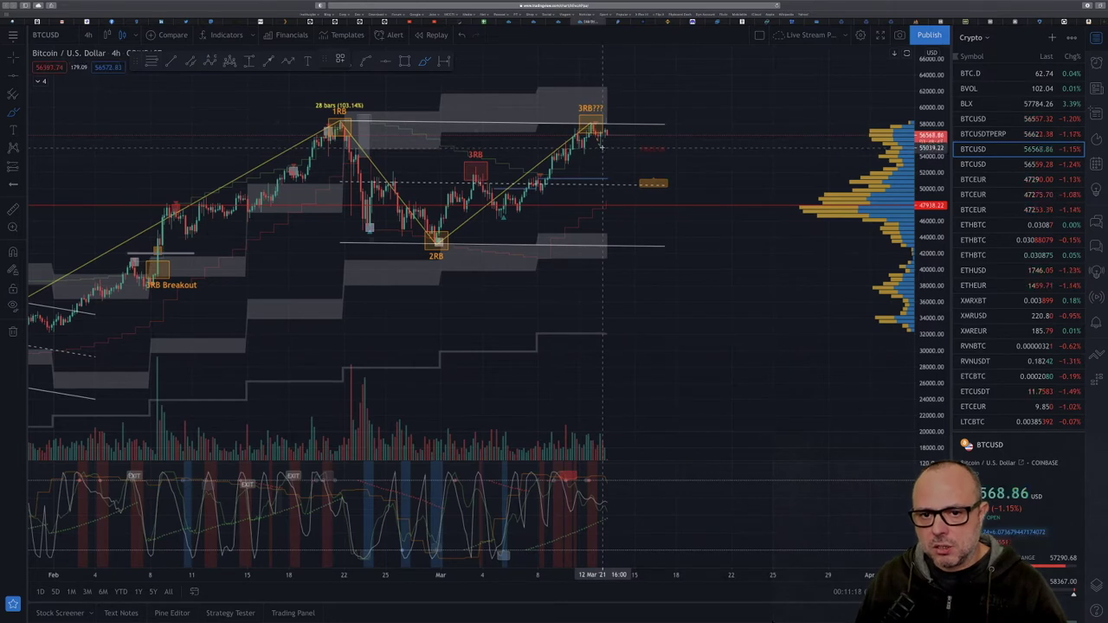
pyautogui.moveTo(603, 146); pyautogui.dragTo(645, 206)
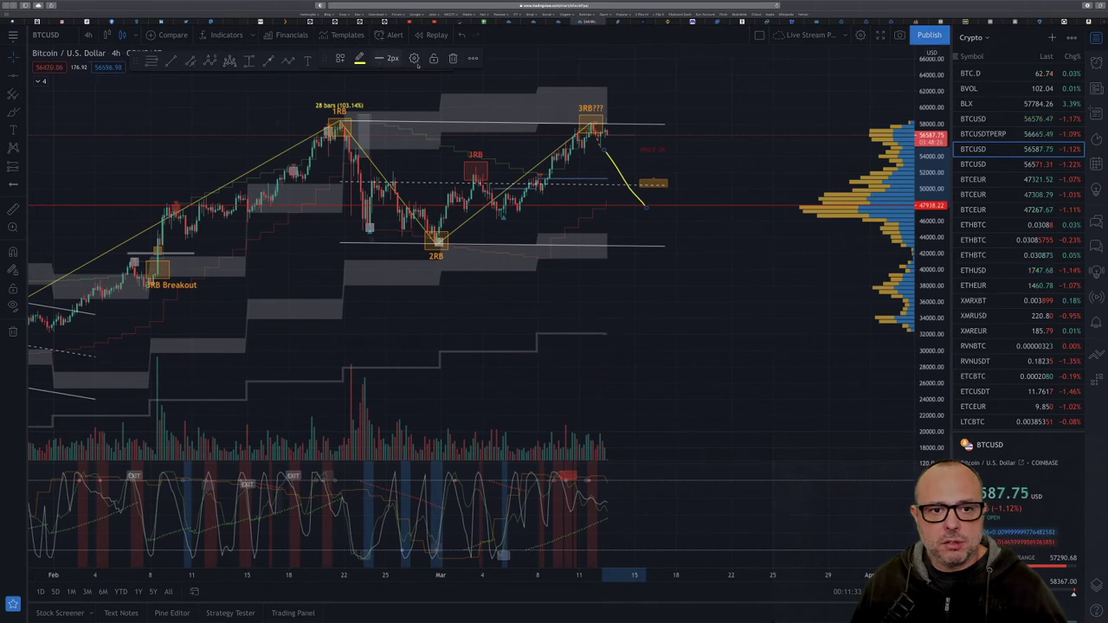
pyautogui.moveTo(324, 58)
pyautogui.mouseDown()
pyautogui.moveTo(287, 78)
pyautogui.moveTo(105, 88)
pyautogui.mouseUp()
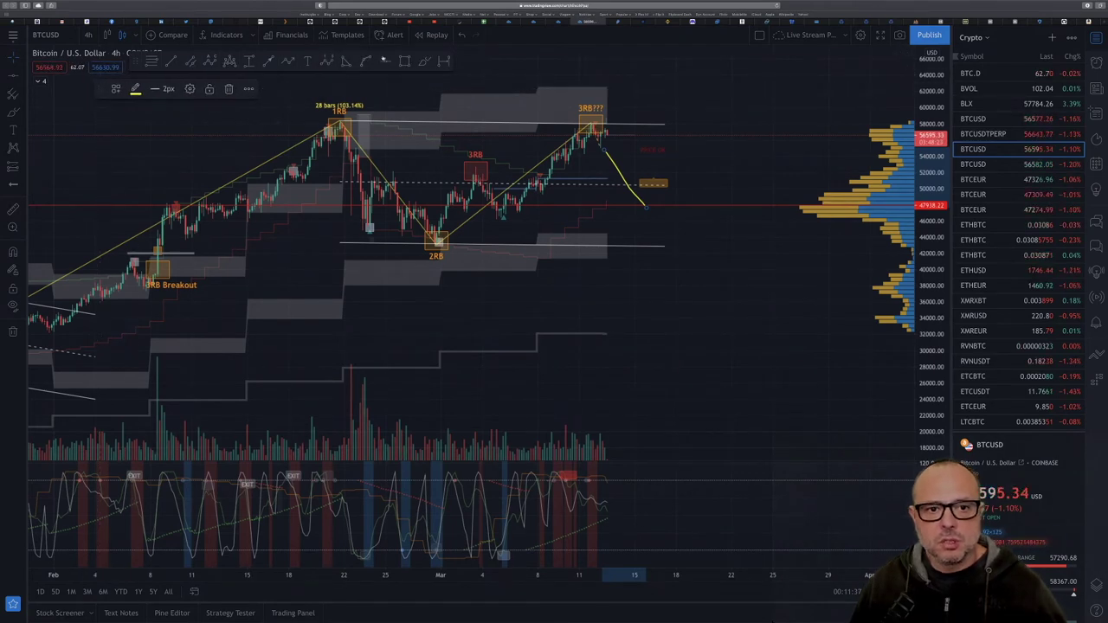
pyautogui.click(404, 61)
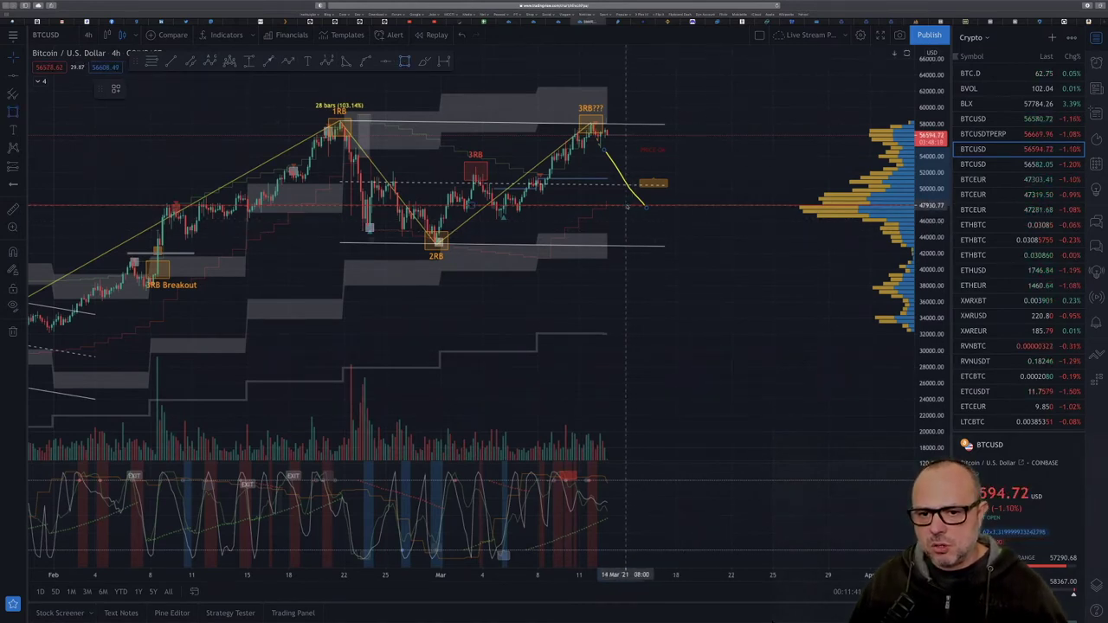
# Step: Draw a target box on the red 47,938 level and give it an orange border and fill
pyautogui.moveTo(625, 205); pyautogui.dragTo(679, 225)
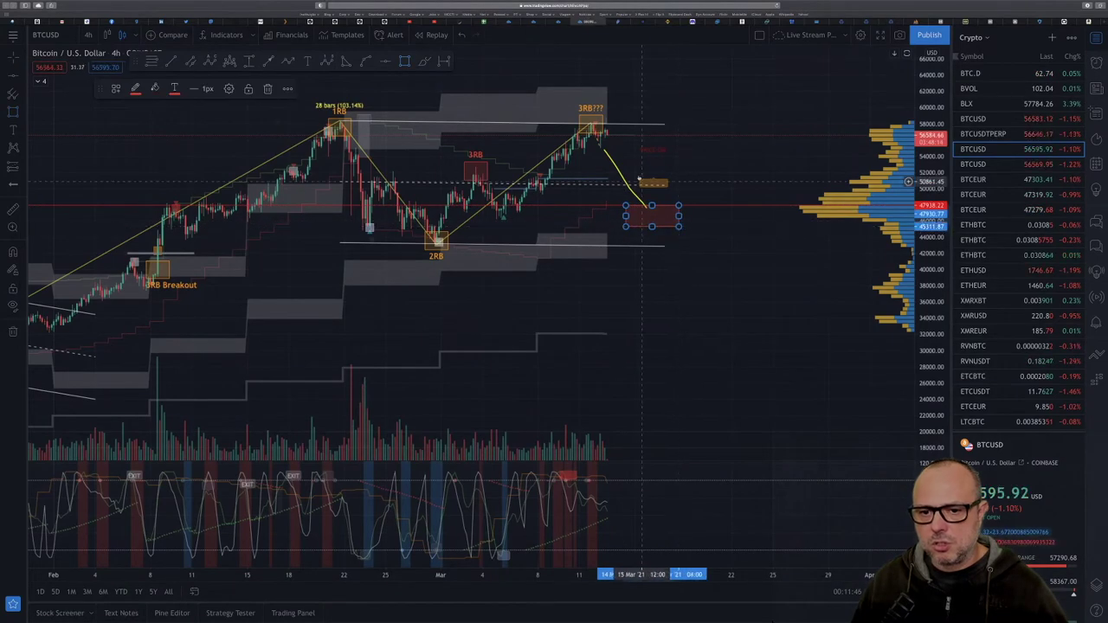
pyautogui.doubleClick(667, 226)
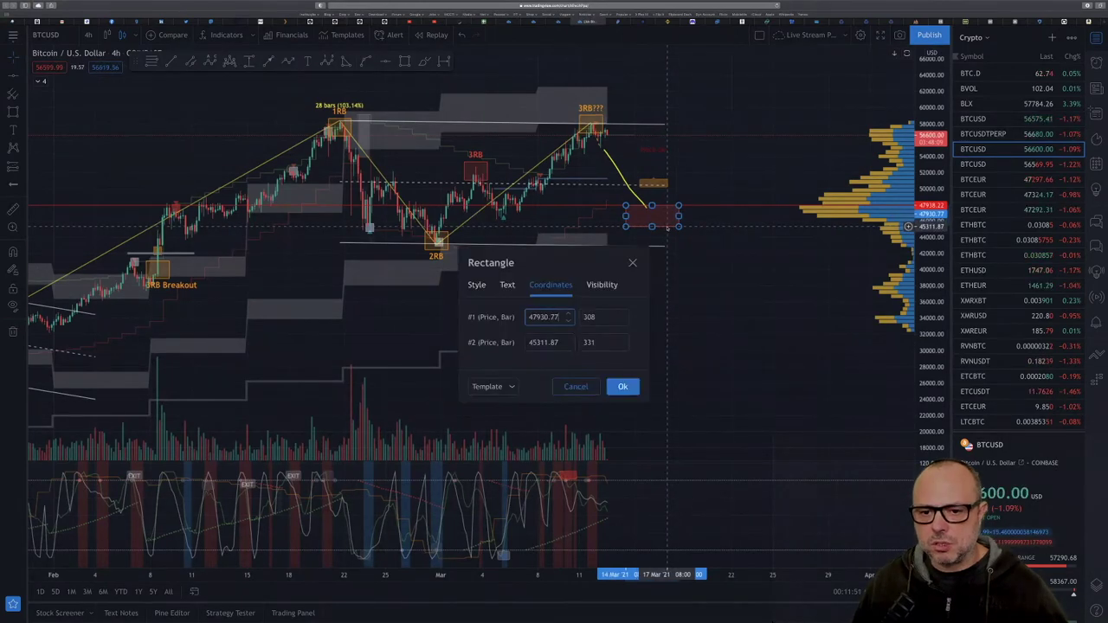
pyautogui.click(476, 285)
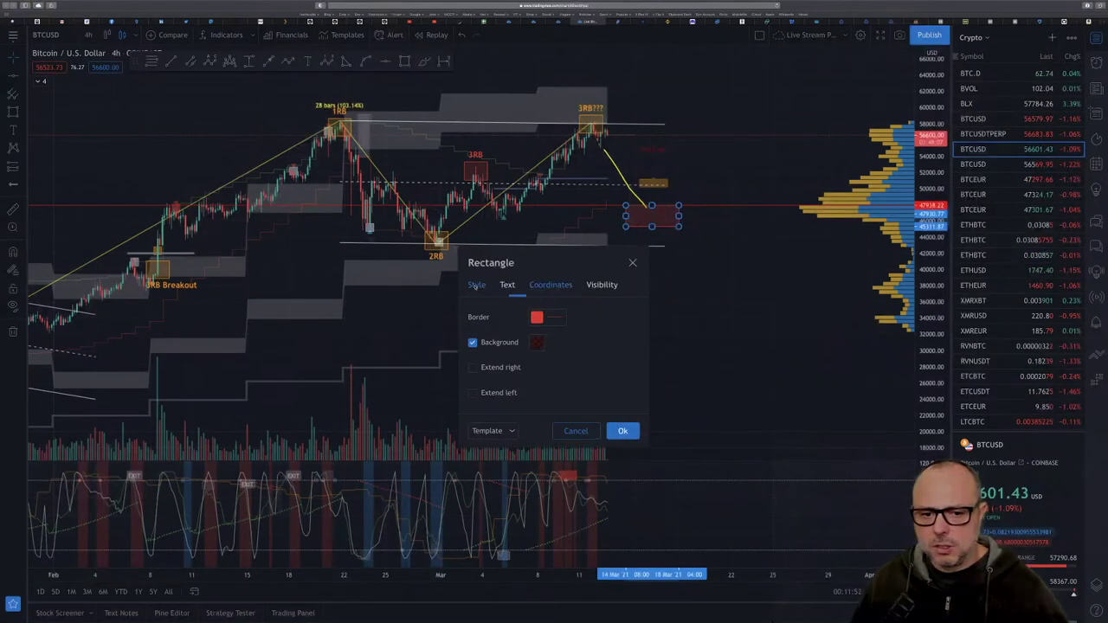
pyautogui.click(537, 317)
pyautogui.click(548, 349)
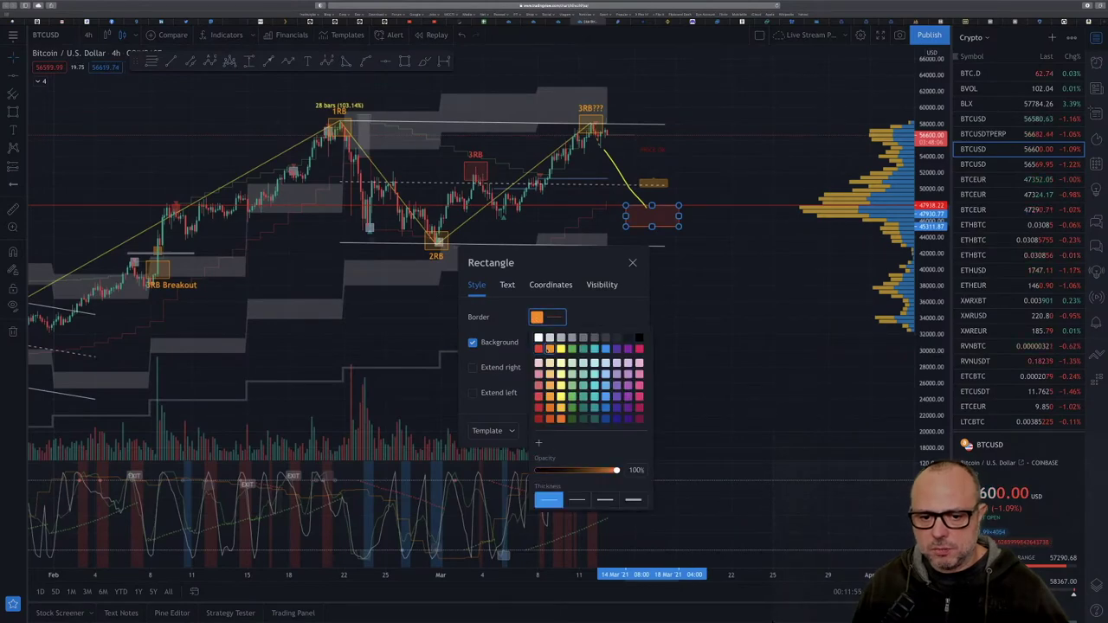
pyautogui.click(591, 320)
pyautogui.click(537, 343)
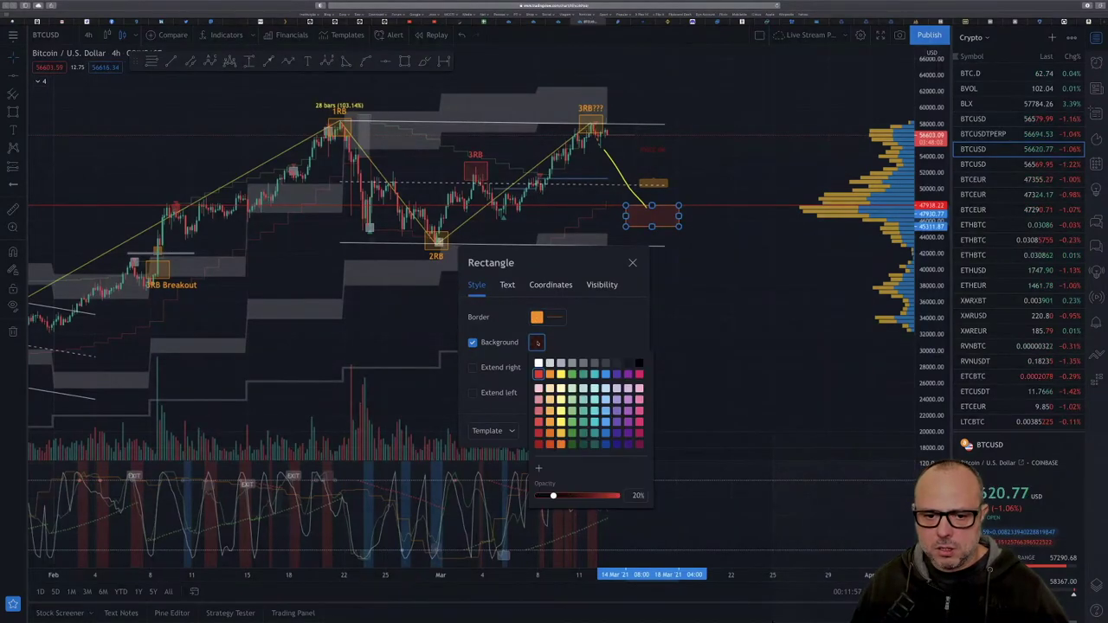
pyautogui.click(549, 374)
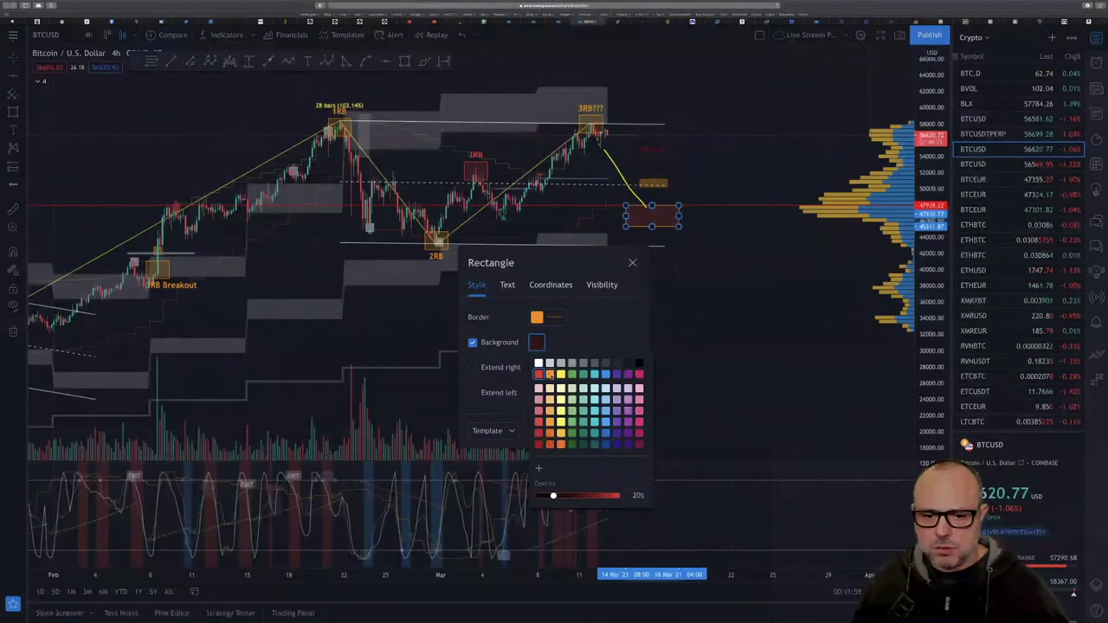
pyautogui.click(617, 325)
pyautogui.click(623, 431)
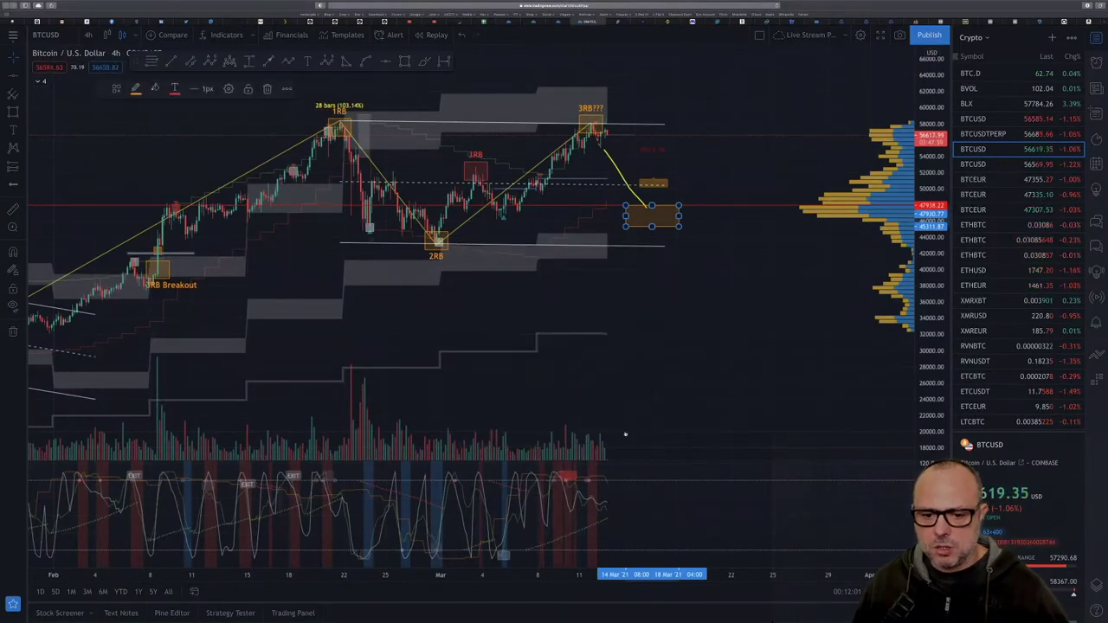
pyautogui.click(681, 255)
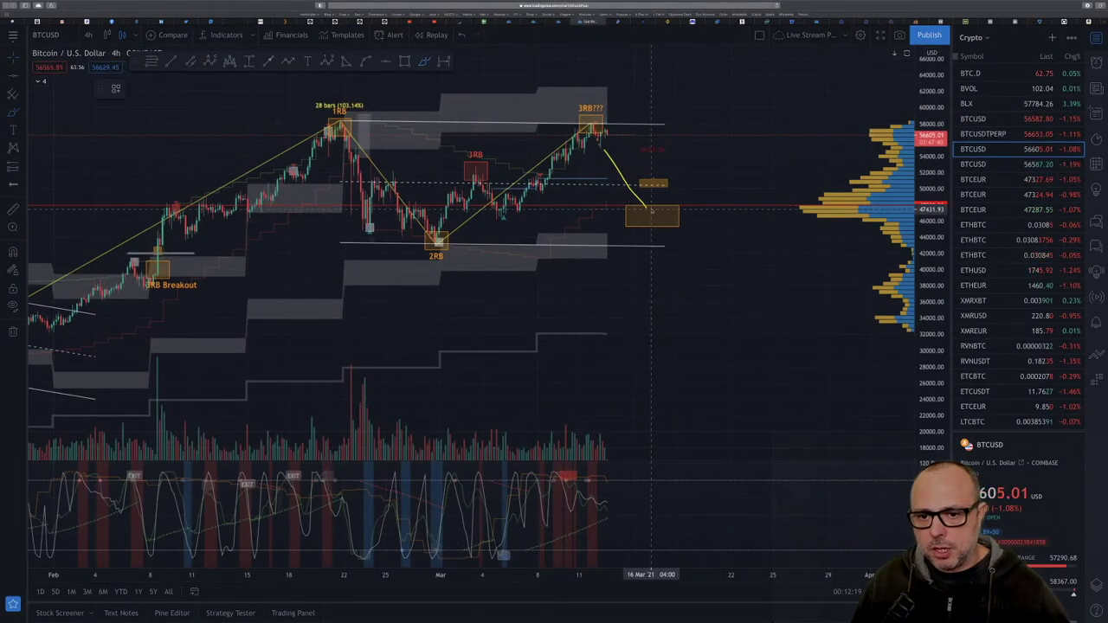
# Step: Continue the yellow brush path back upward from the target box, then wave it higher toward the top right
pyautogui.moveTo(651, 210); pyautogui.dragTo(679, 186)
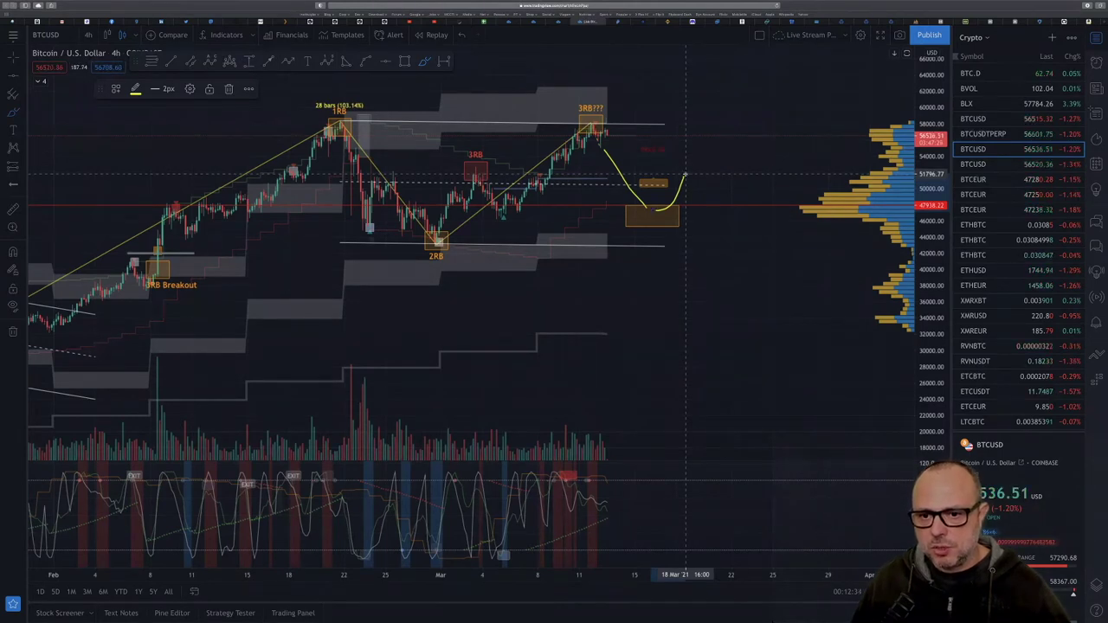
pyautogui.moveTo(693, 177)
pyautogui.mouseDown()
pyautogui.moveTo(714, 197)
pyautogui.moveTo(727, 189)
pyautogui.moveTo(759, 101)
pyautogui.mouseUp()
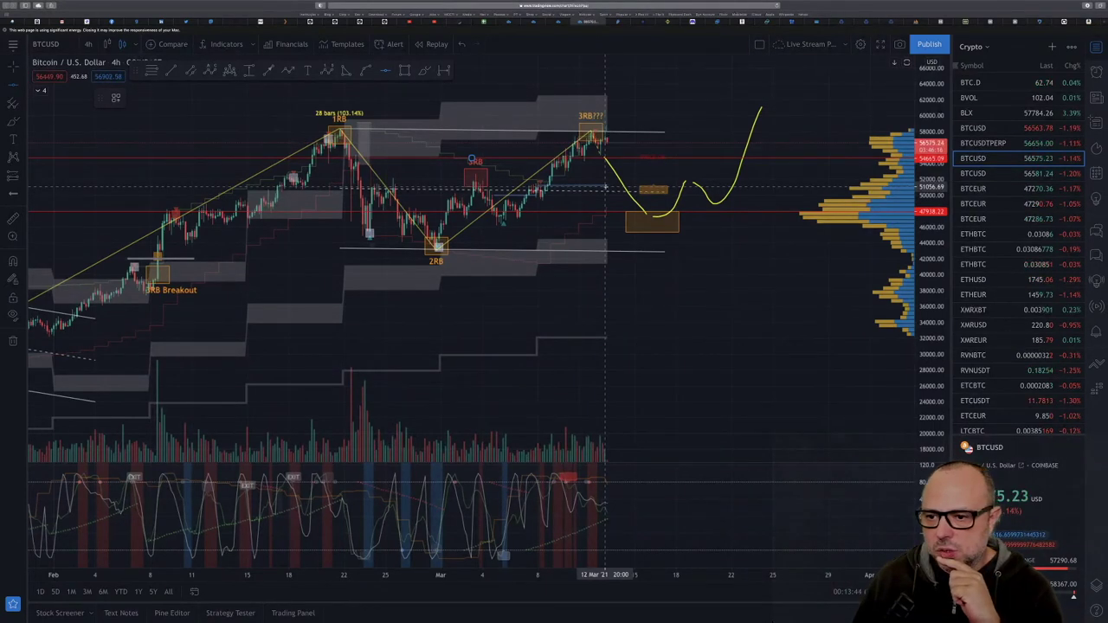
# Step: Finish the first yellow path's rising end and brush a second yellow path up from the 3RB high
pyautogui.click(606, 186)
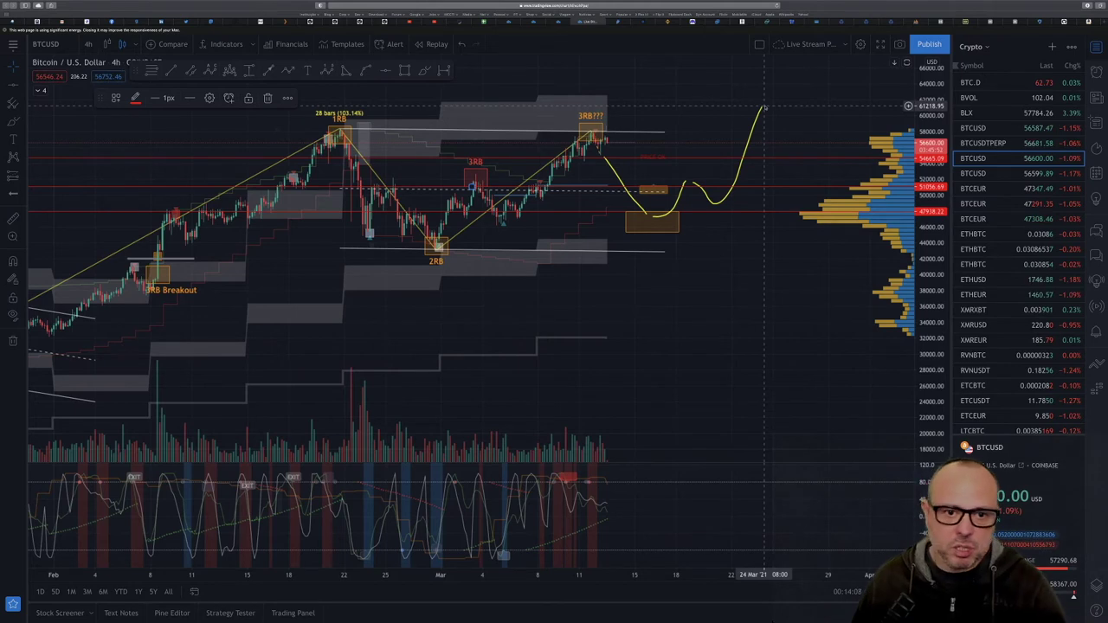
pyautogui.moveTo(760, 110); pyautogui.dragTo(762, 107)
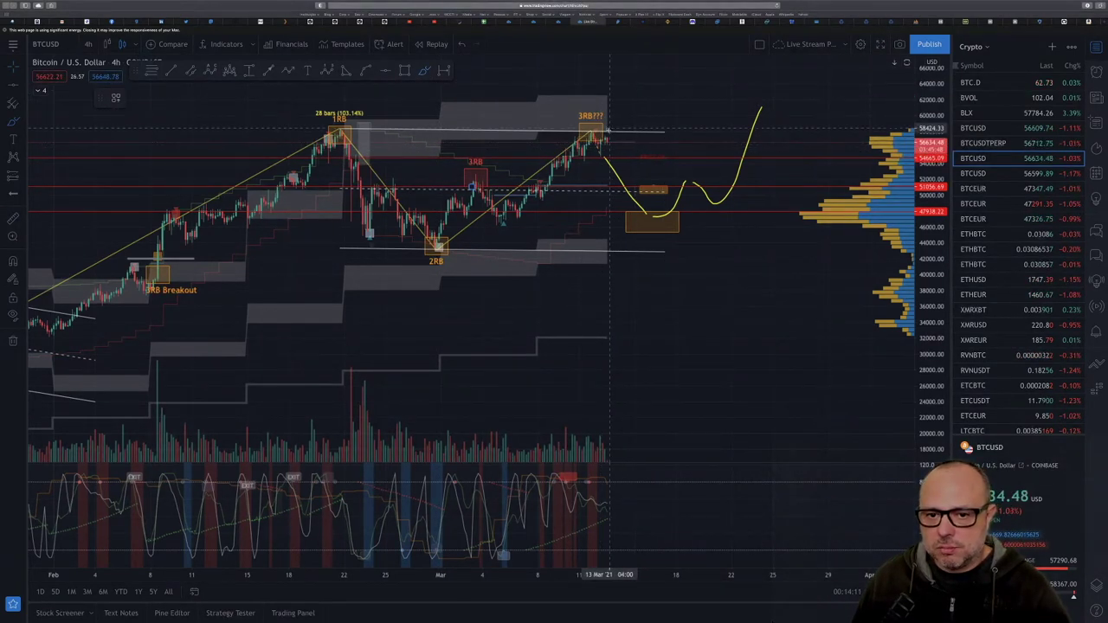
pyautogui.moveTo(613, 137)
pyautogui.mouseDown()
pyautogui.moveTo(631, 120)
pyautogui.moveTo(655, 131)
pyautogui.moveTo(701, 61)
pyautogui.mouseUp()
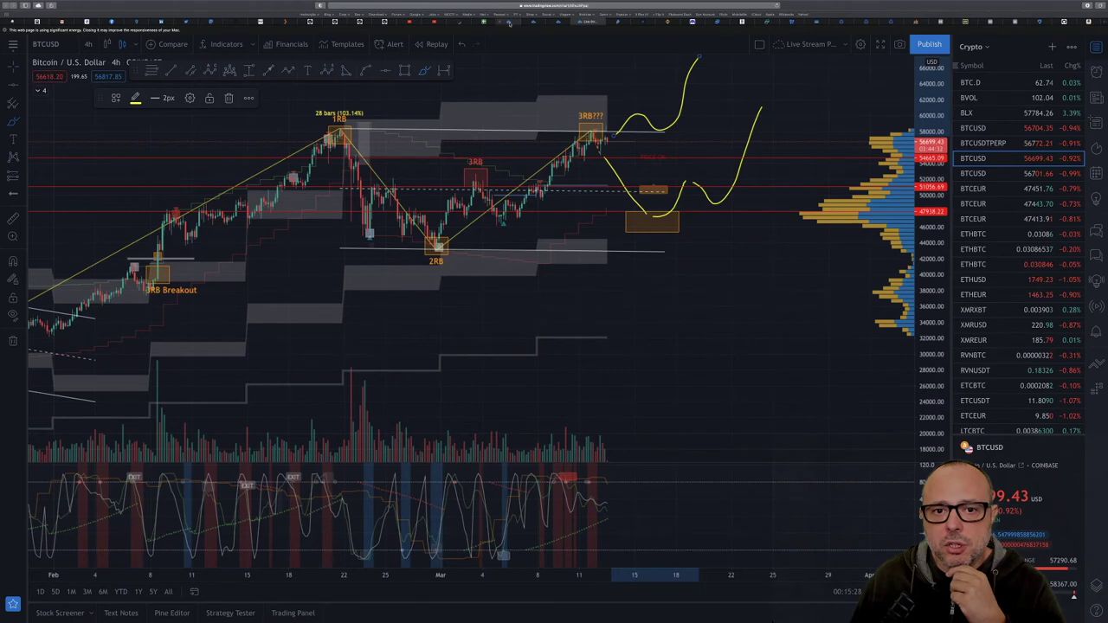
pyautogui.click(508, 24)
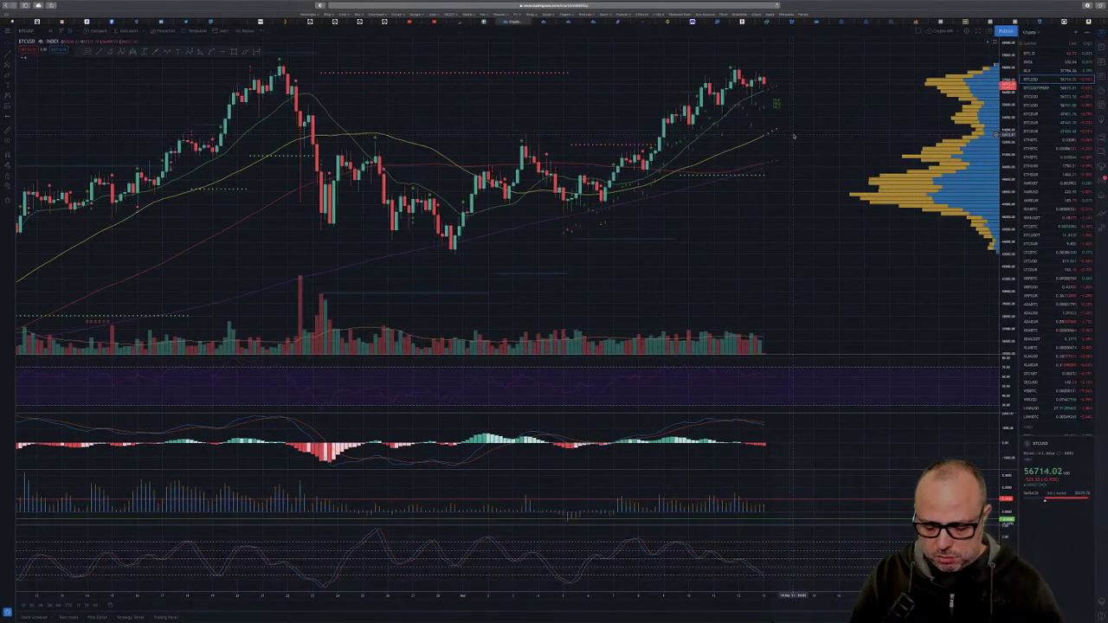
# Step: Zoom the browser in two levels on the 4h BTCUSD index layout
pyautogui.hotkey('ctrl', '+')
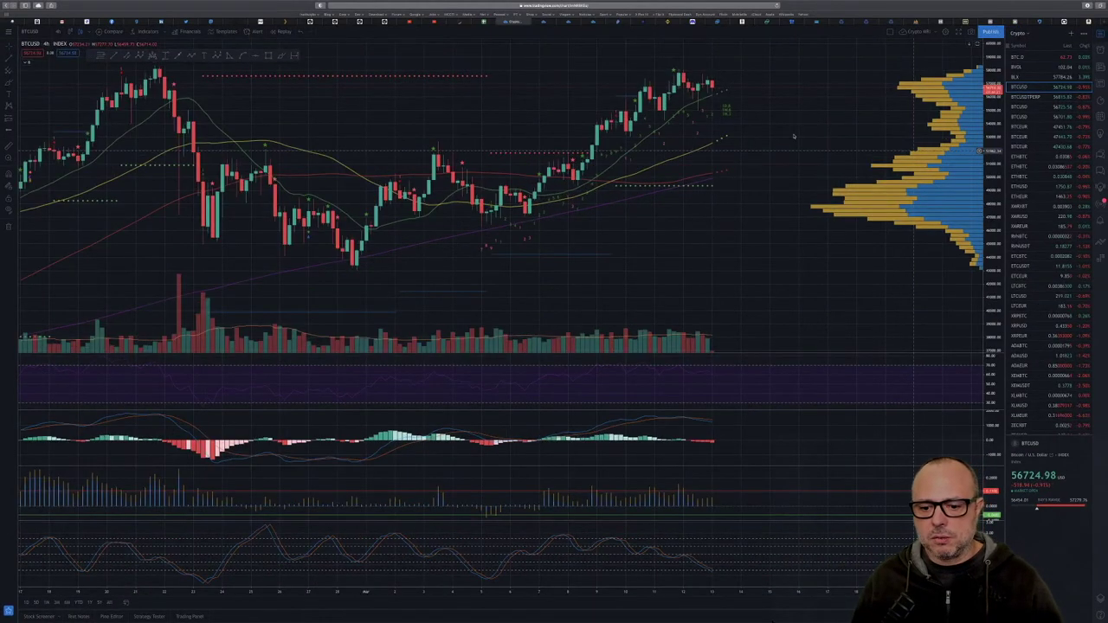
pyautogui.hotkey('ctrl', '+')
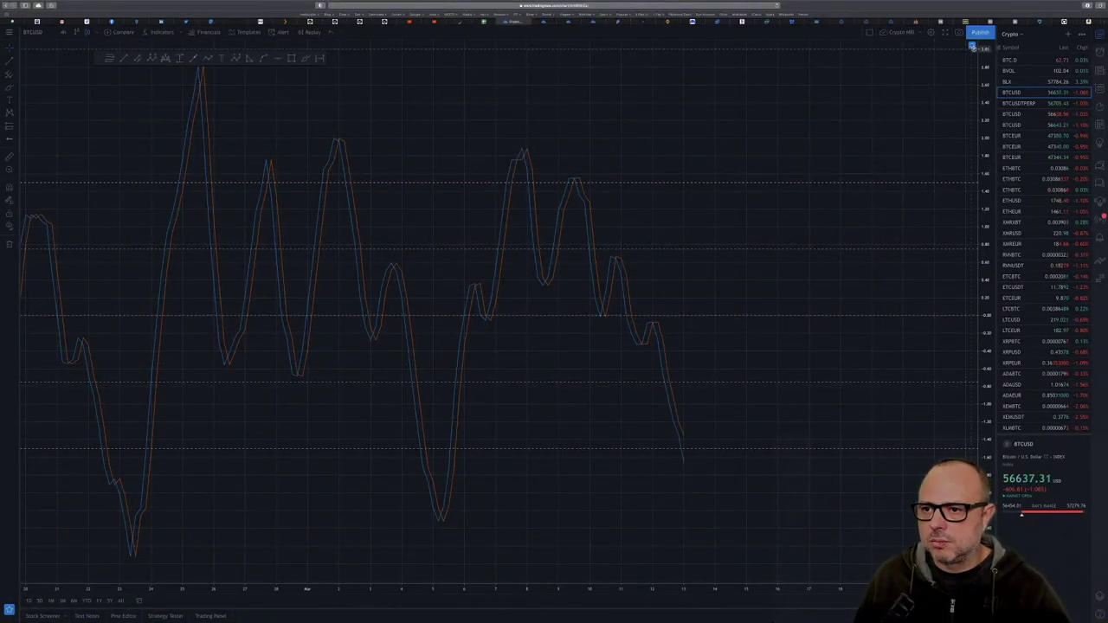
# Step: Restore the maximised oscillator pane so price, volume and all indicator panes show again
pyautogui.click(972, 45)
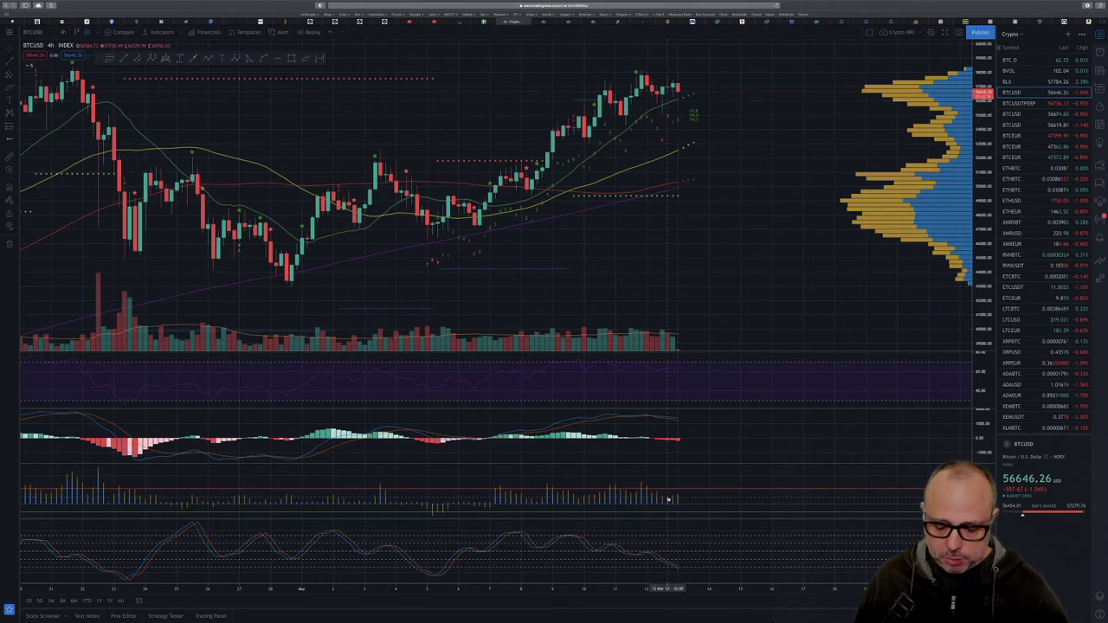
# Step: Set the BTCUSD index chart to the 1h interval and zoom the browser out one level
pyautogui.write('240')
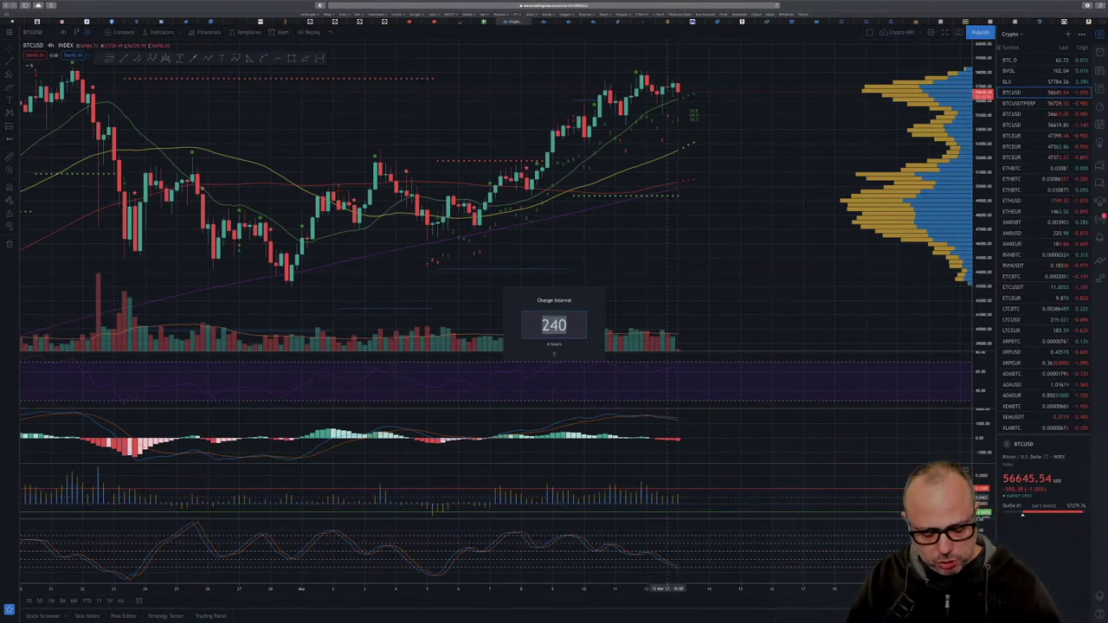
pyautogui.write('1h')
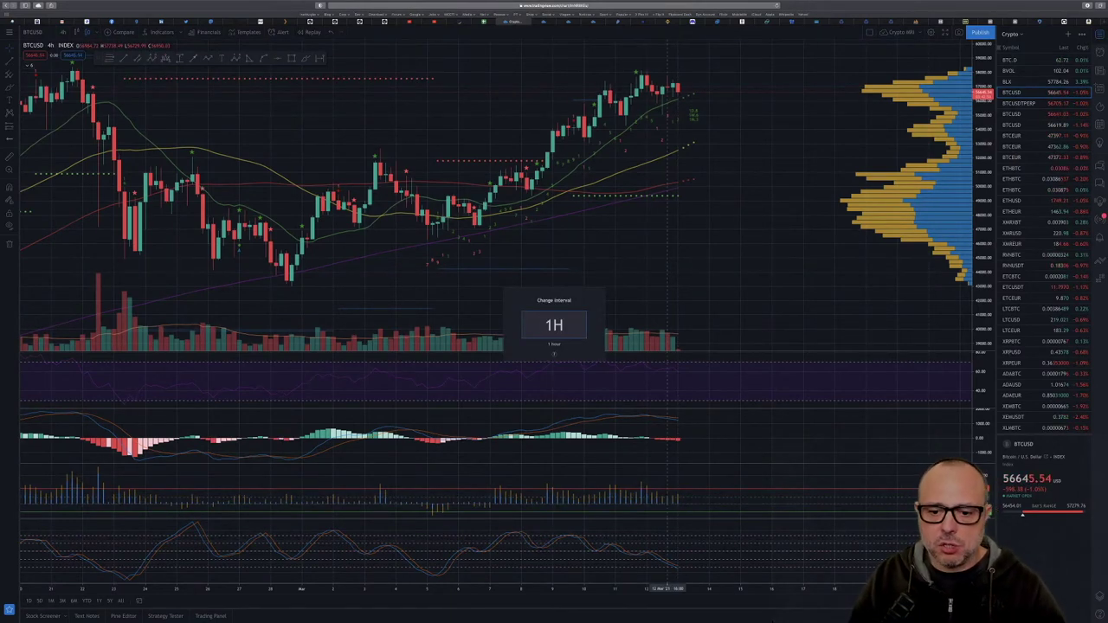
pyautogui.press('Return')
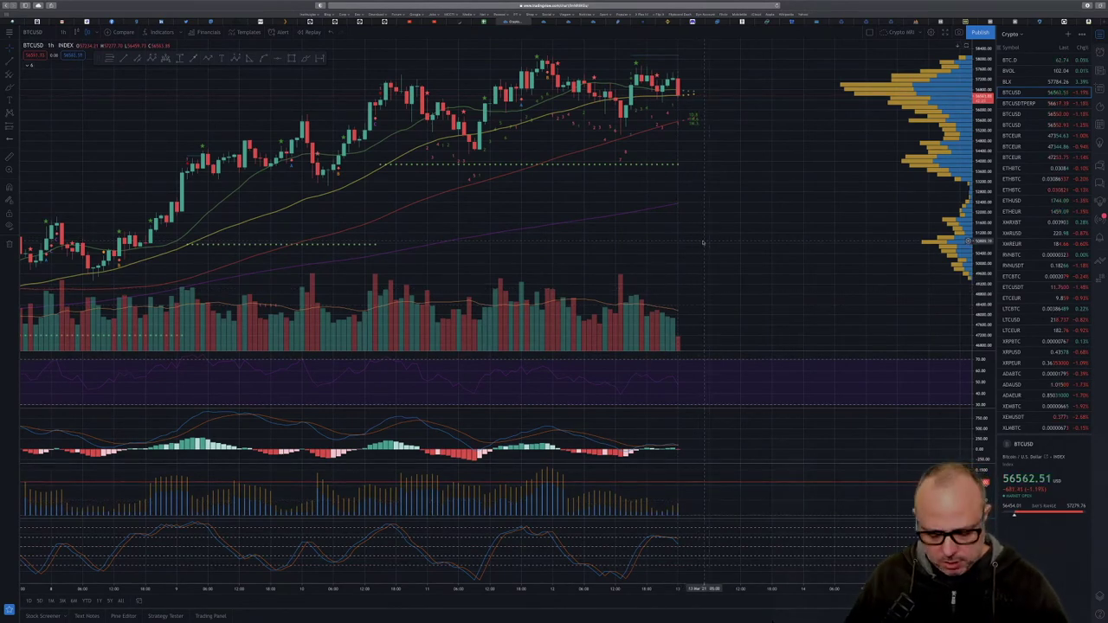
pyautogui.press('super+minus')
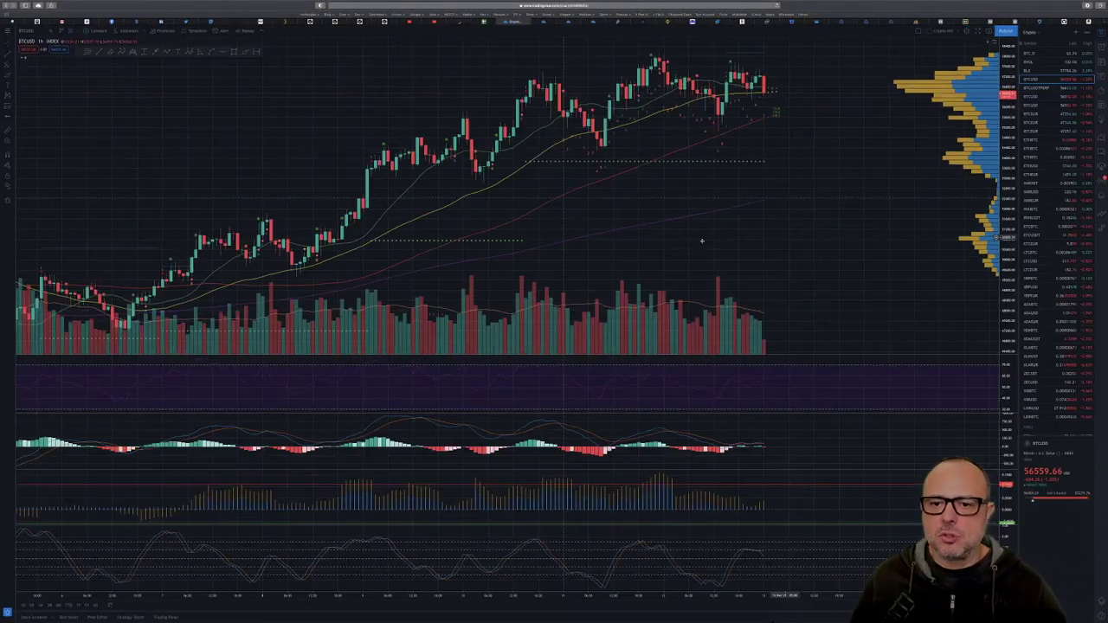